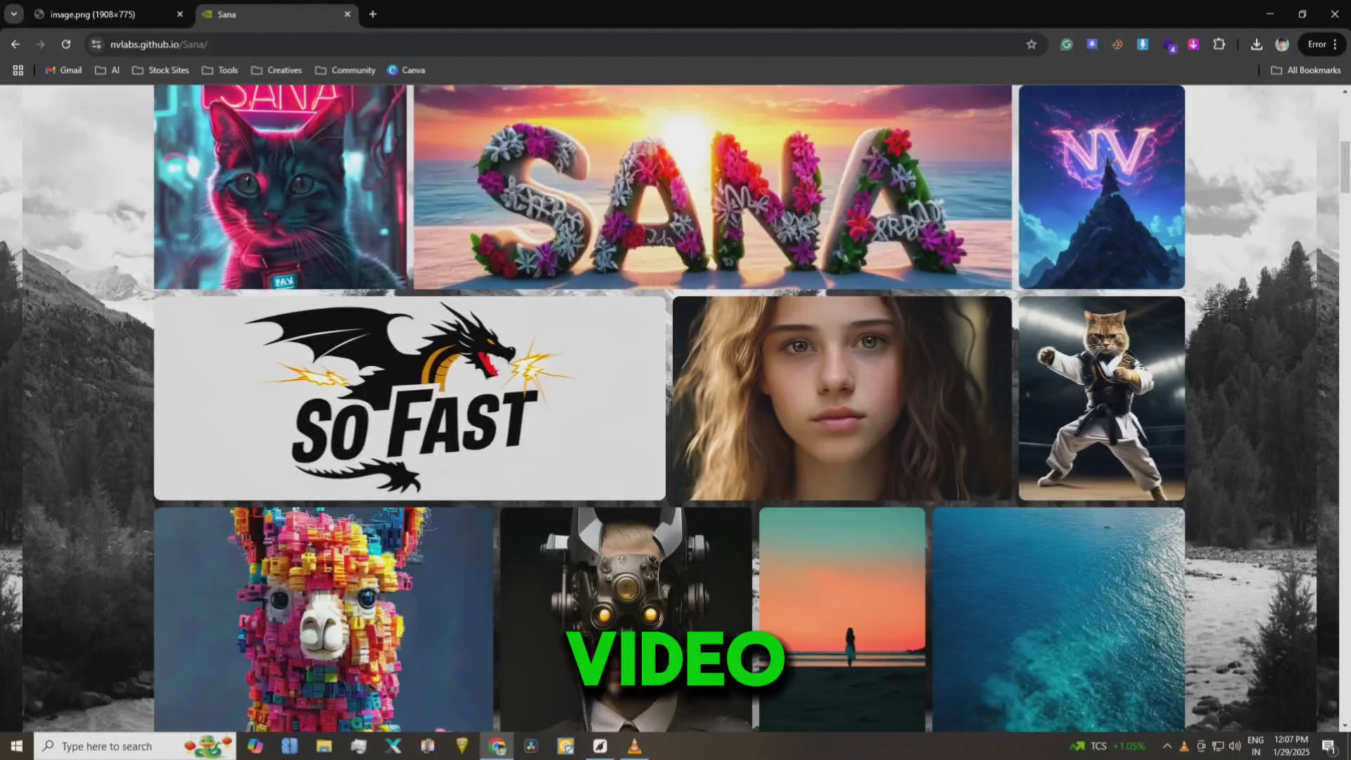
# Look over the sample image gallery on the Sana project page and the cyberpunk woman result in the Sana demo
pyautogui.scroll(-3, 669, 408)
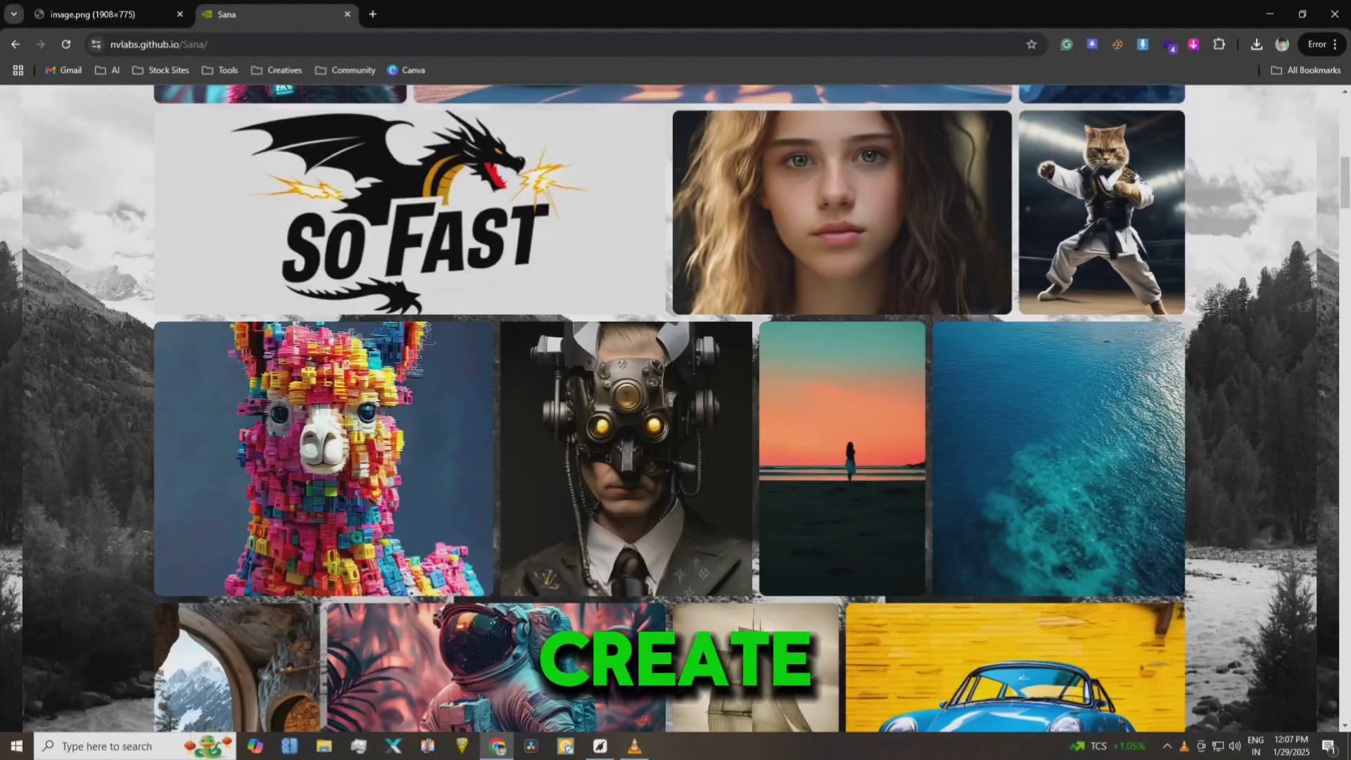
pyautogui.scroll(-11, 669, 408)
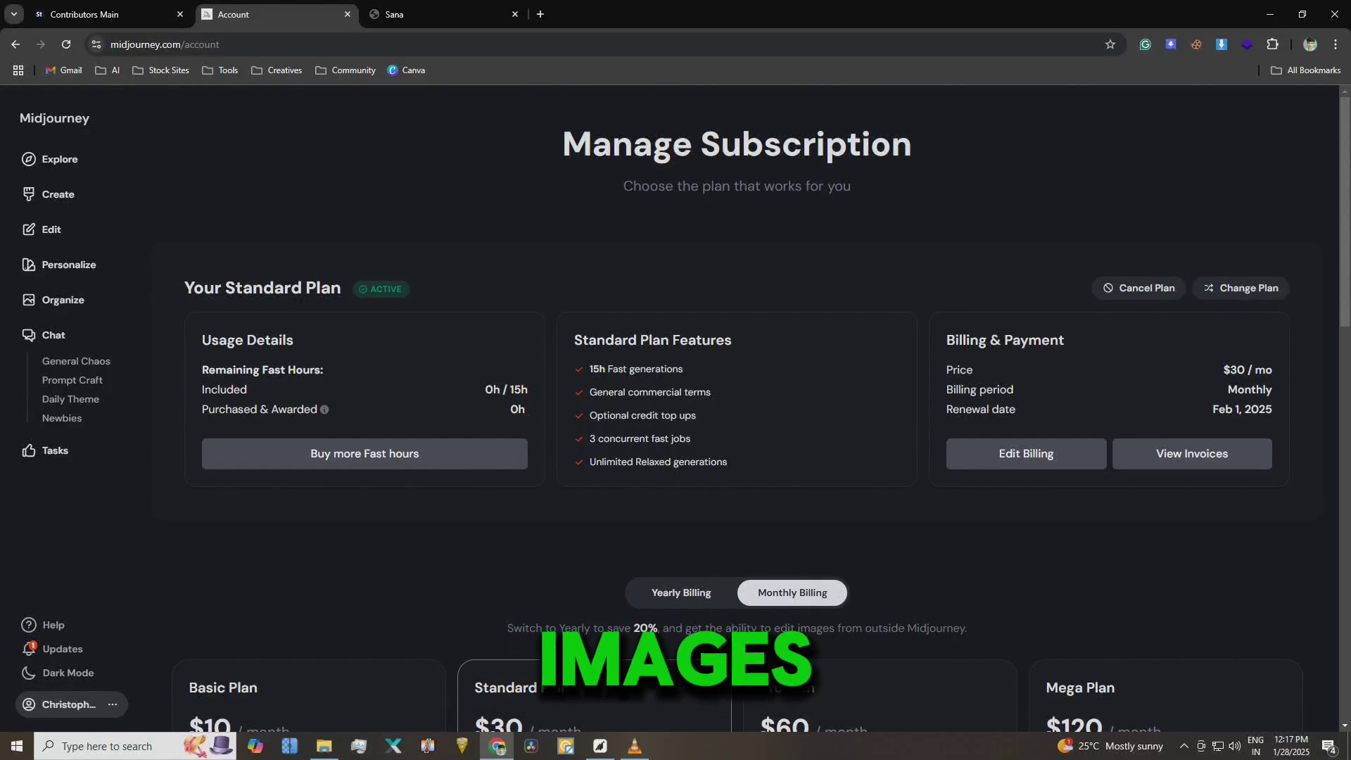
pyautogui.click(438, 14)
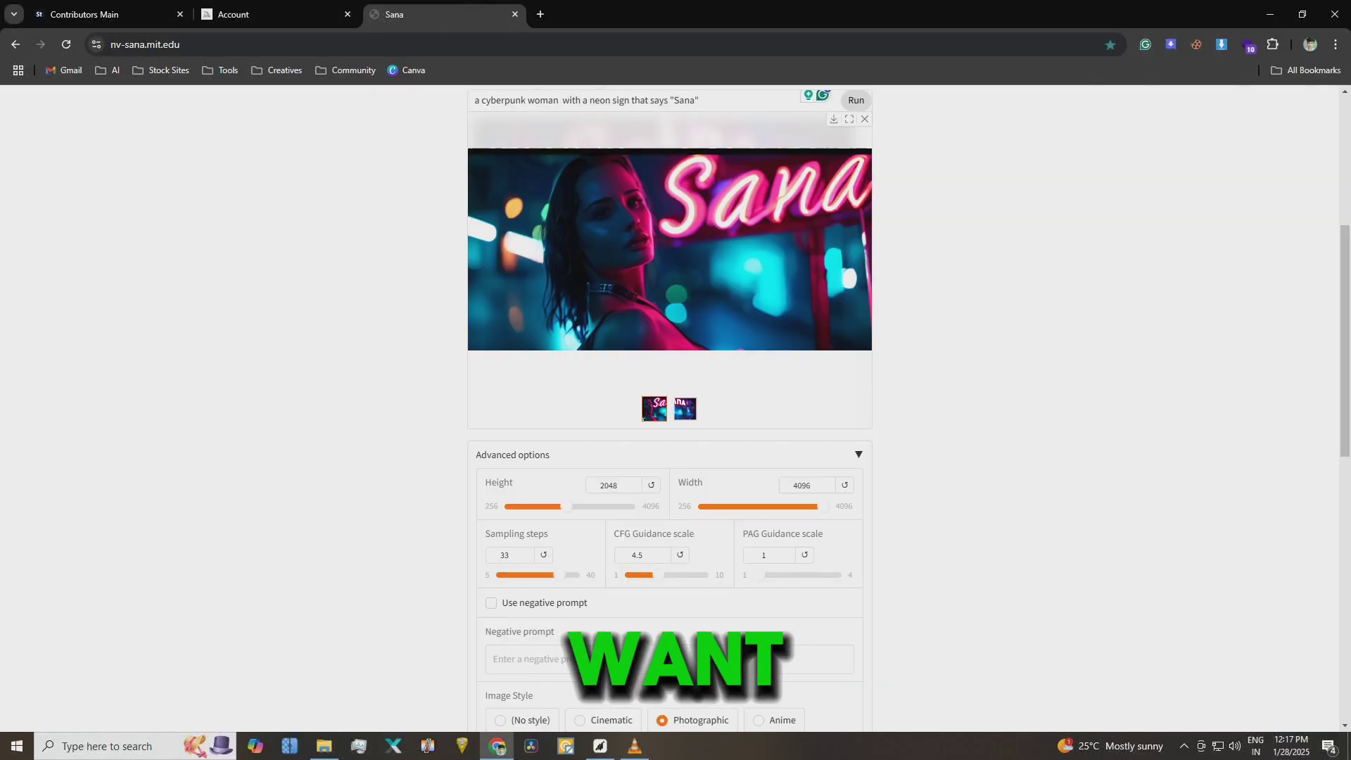
pyautogui.scroll(1, 669, 317)
pyautogui.scroll(1, 669, 316)
pyautogui.scroll(-1, 670, 316)
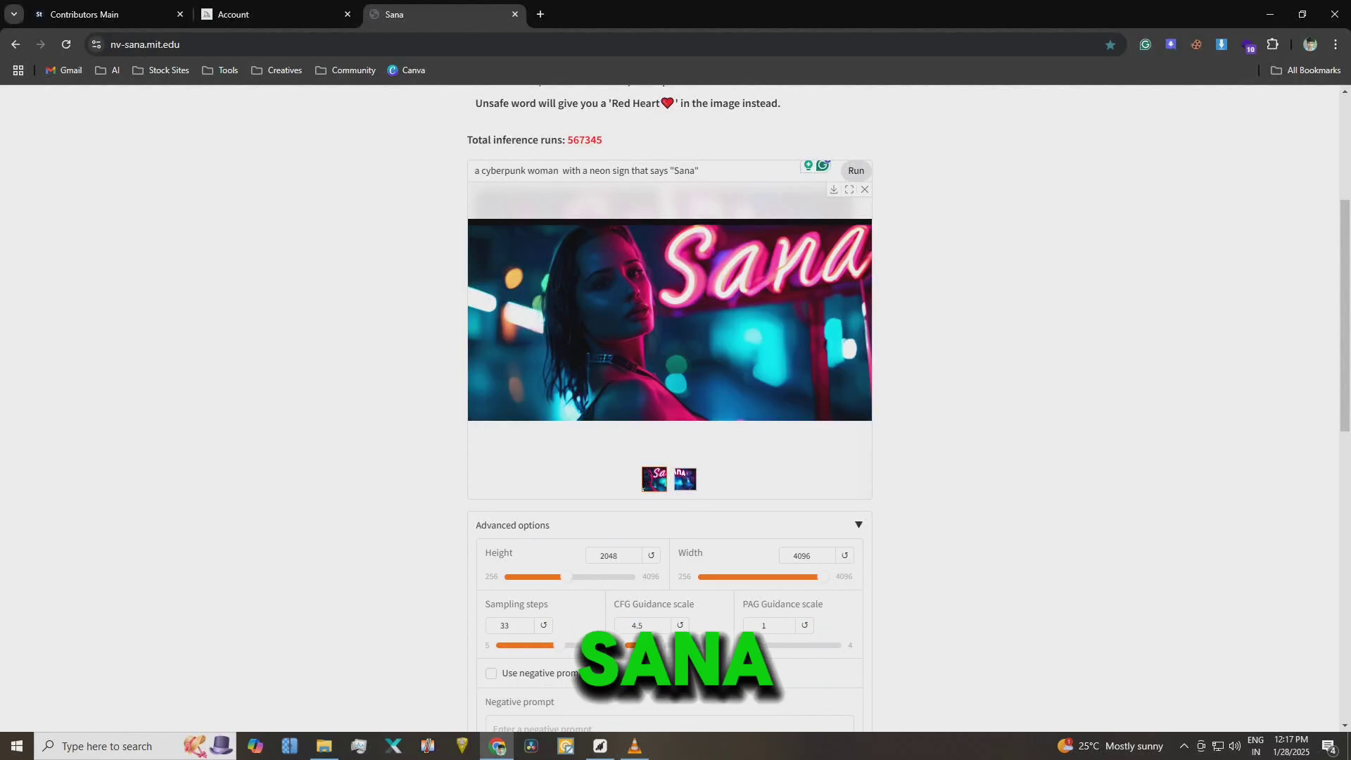
# Search the web for "nvidia sana" in a new tab and open the Sana project page on GitHub Pages
pyautogui.hotkey('ctrl', 't')
pyautogui.write('nvidia')
pyautogui.press('Return')
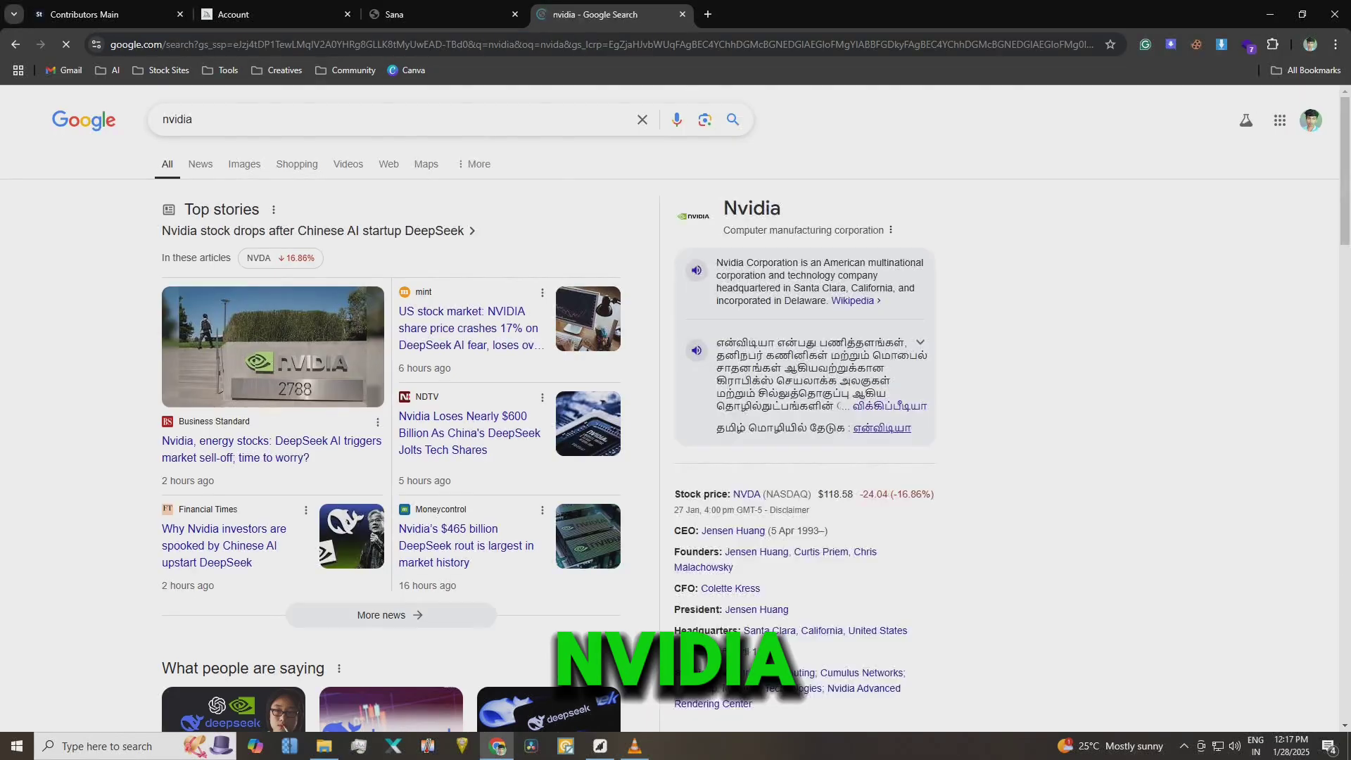
pyautogui.write('sana')
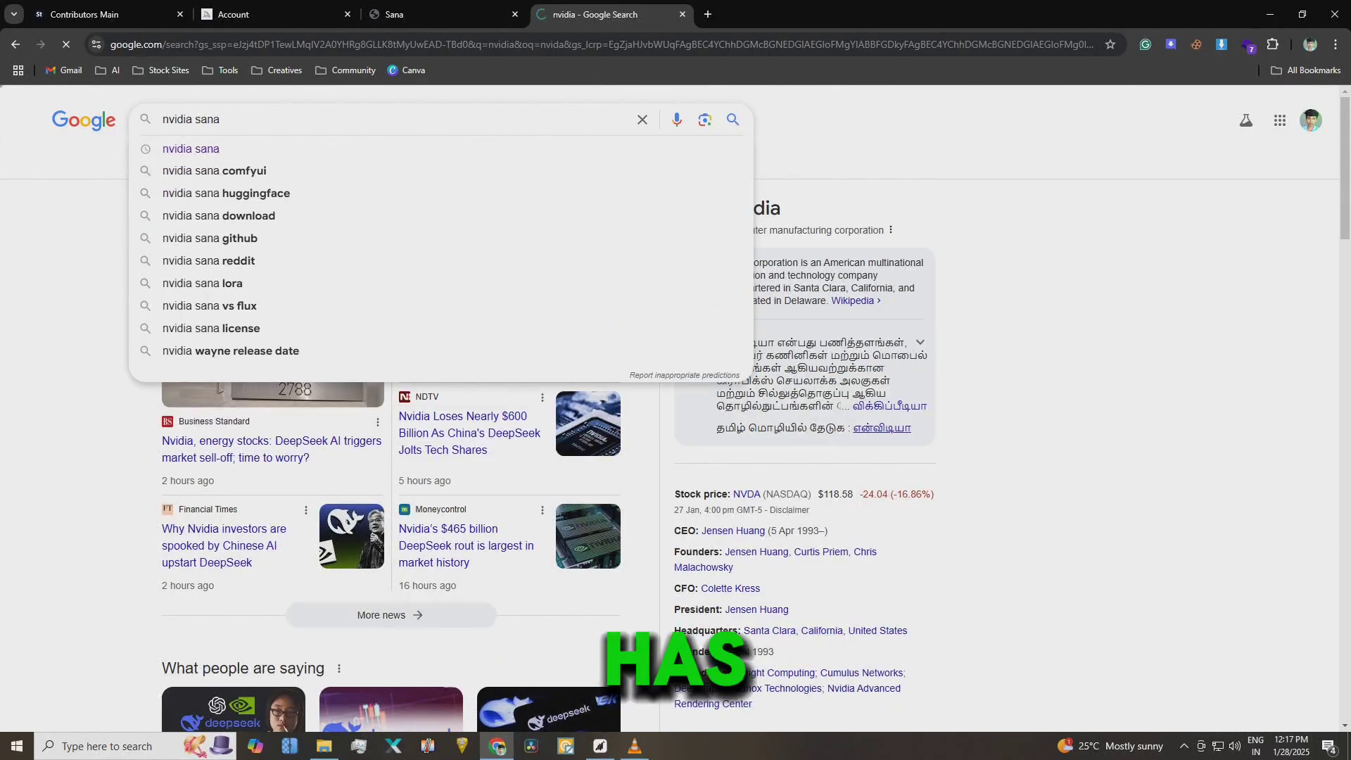
pyautogui.press('Return')
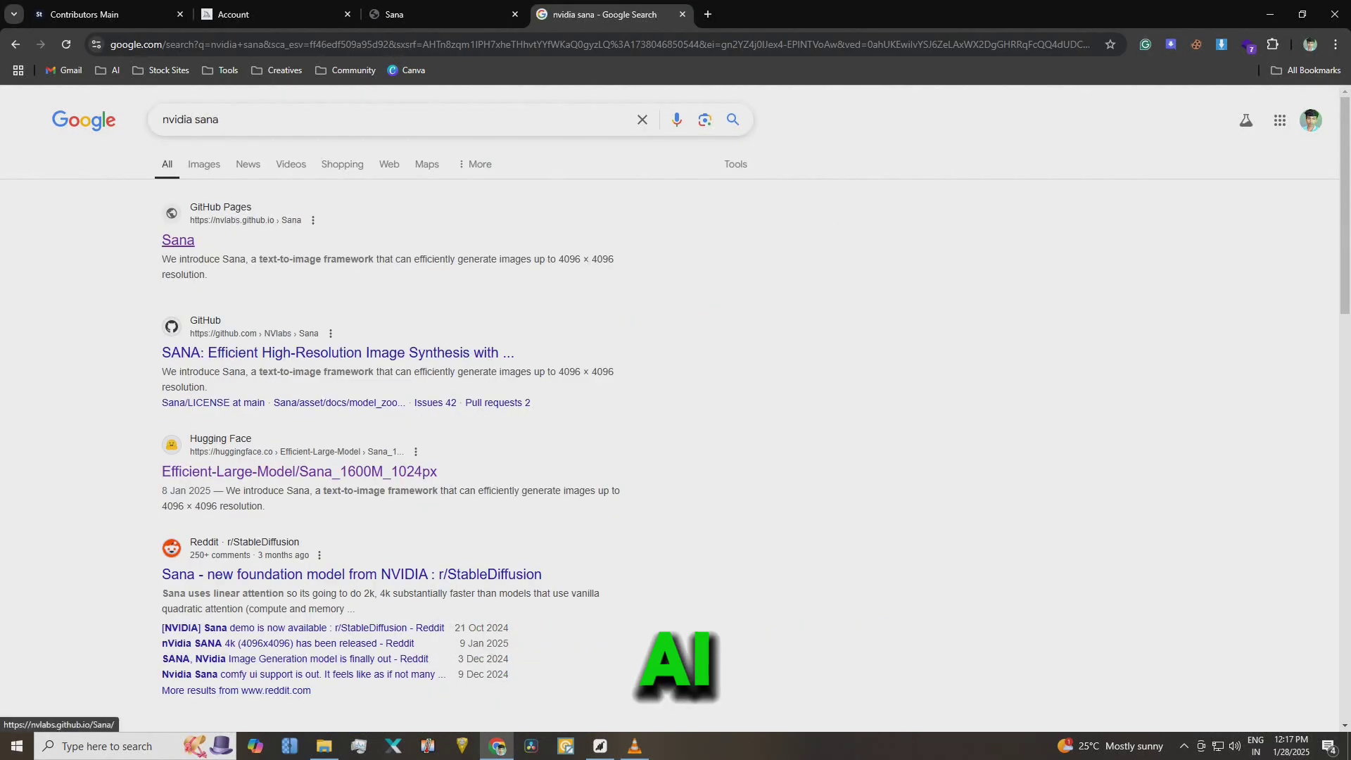
pyautogui.click(178, 239)
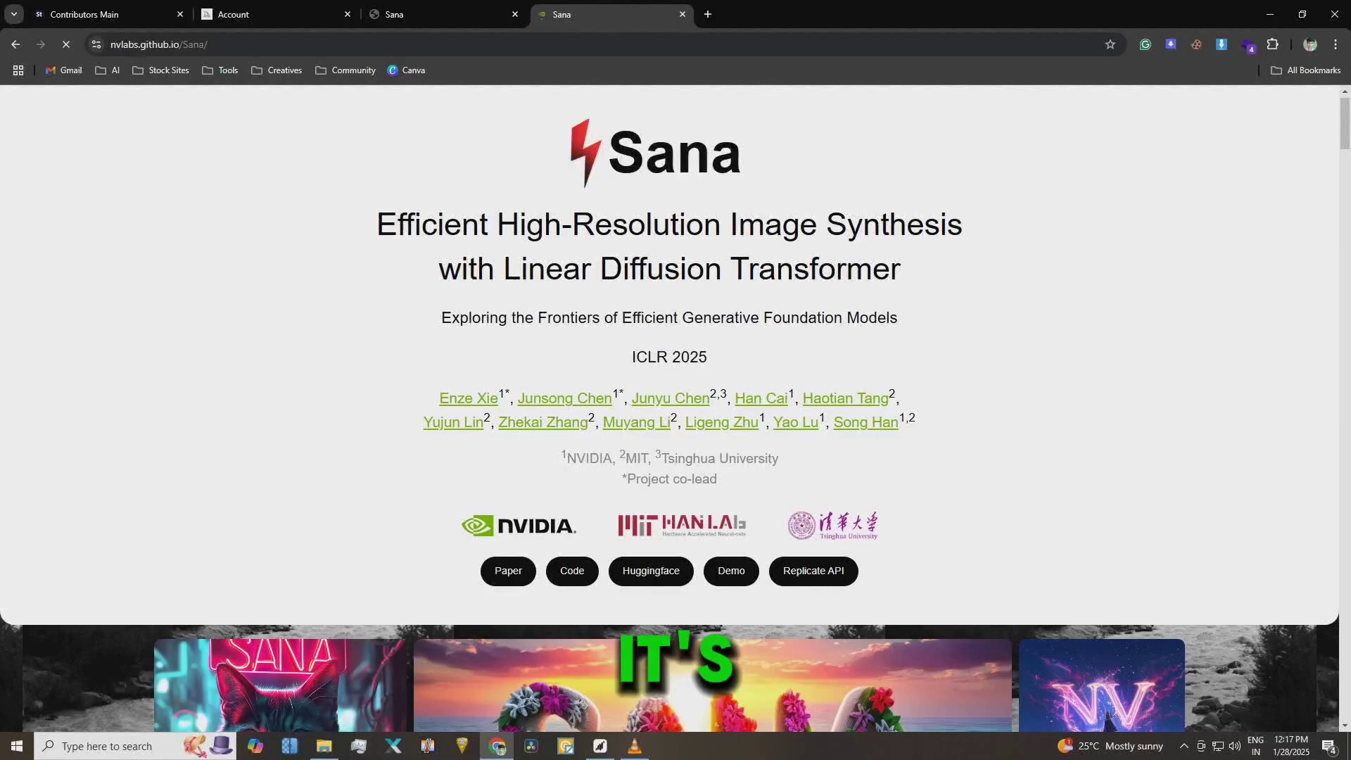
# Examine the Sana project page's title, its subtitle about high-resolution image synthesis, and the gallery of sample images
pyautogui.scroll(-2, 669, 408)
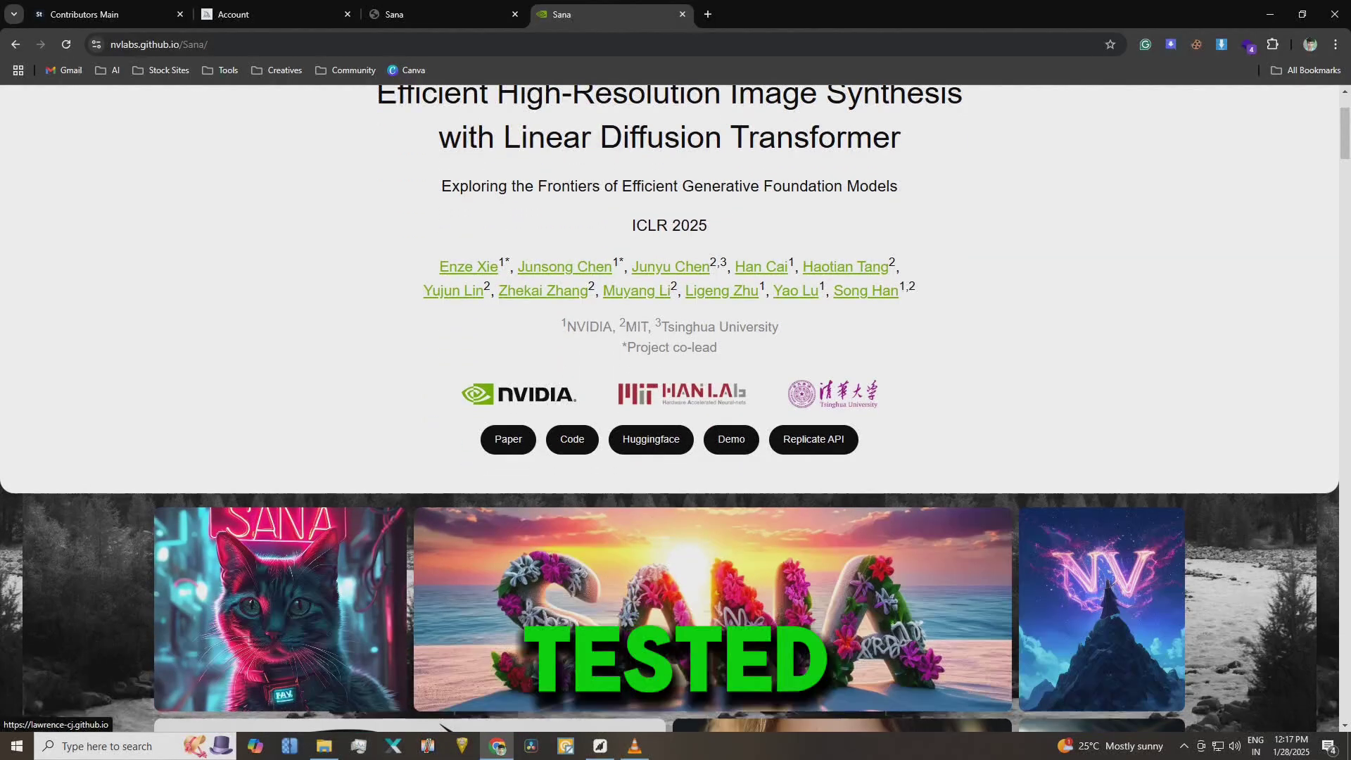
pyautogui.scroll(2, 669, 408)
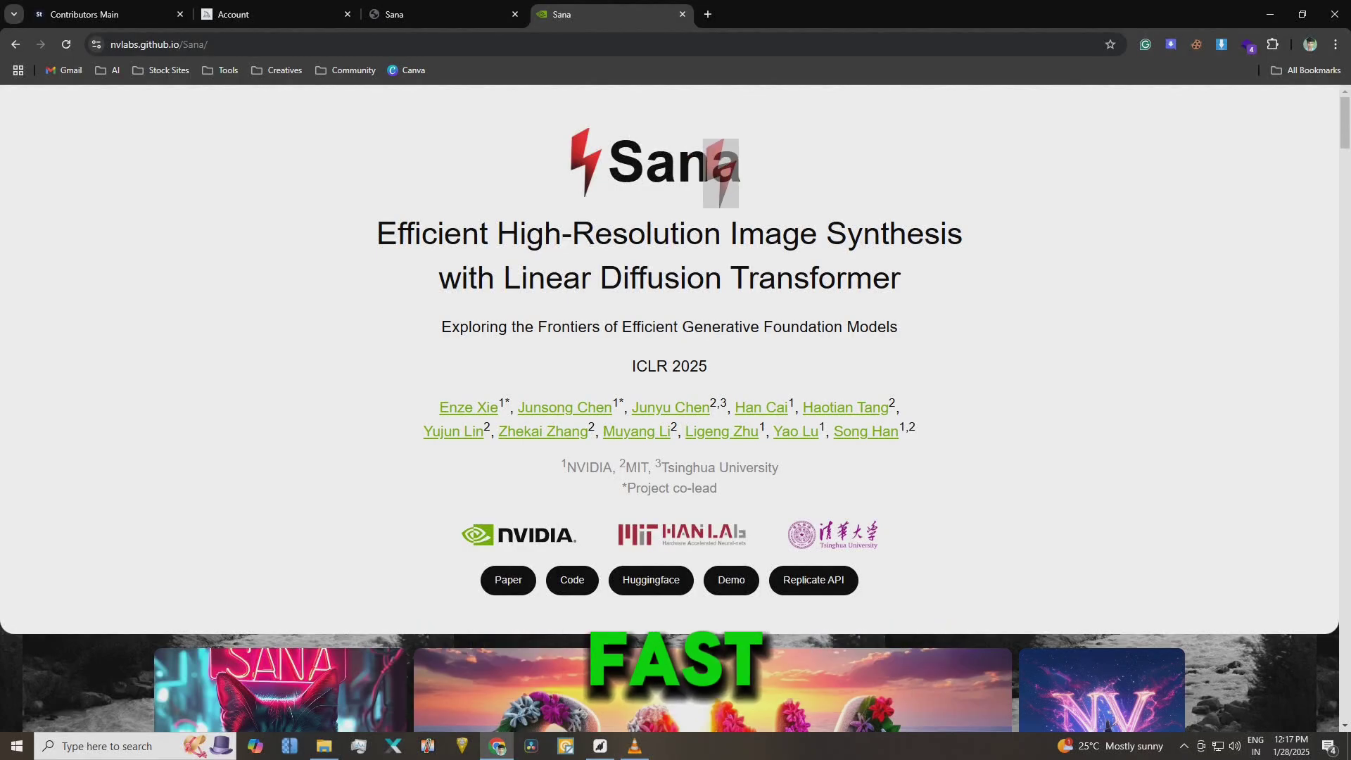
pyautogui.moveTo(742, 163); pyautogui.dragTo(607, 163)
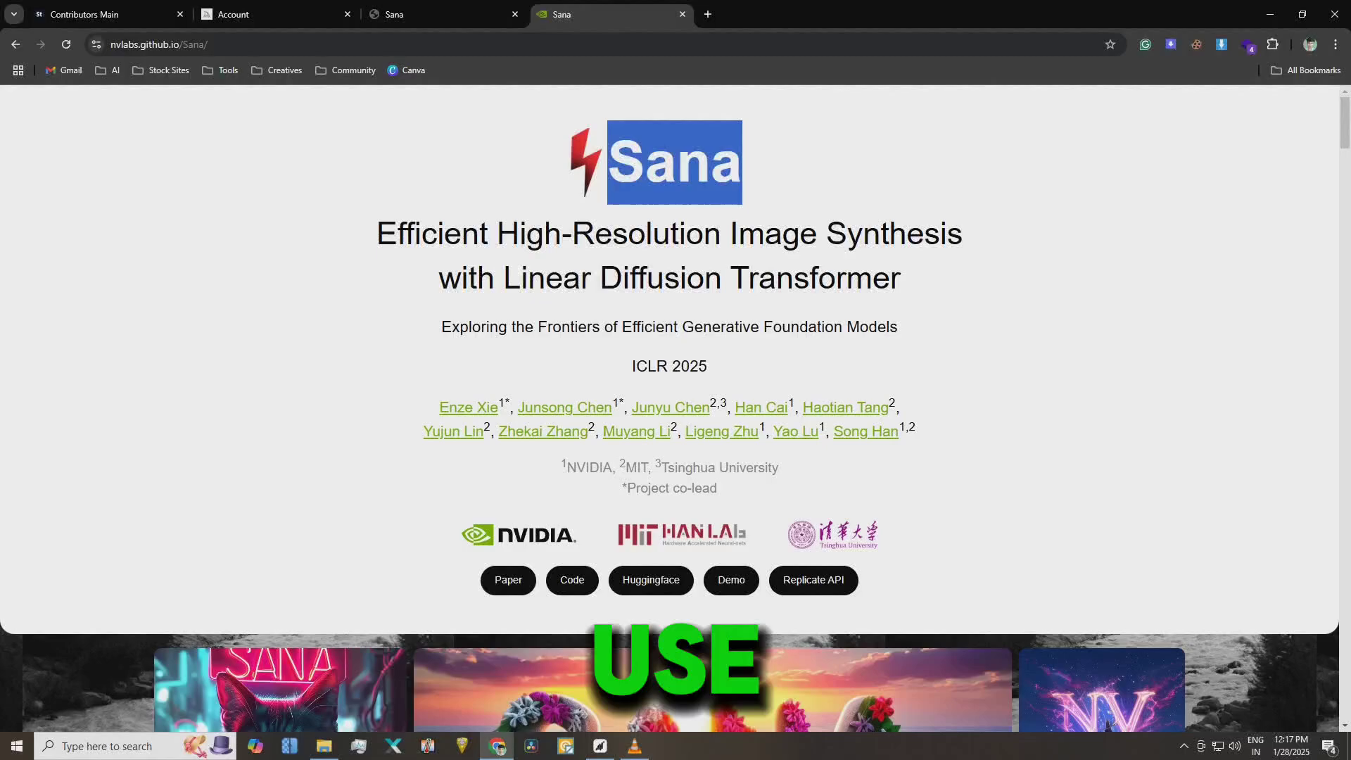
pyautogui.moveTo(377, 233); pyautogui.dragTo(900, 278)
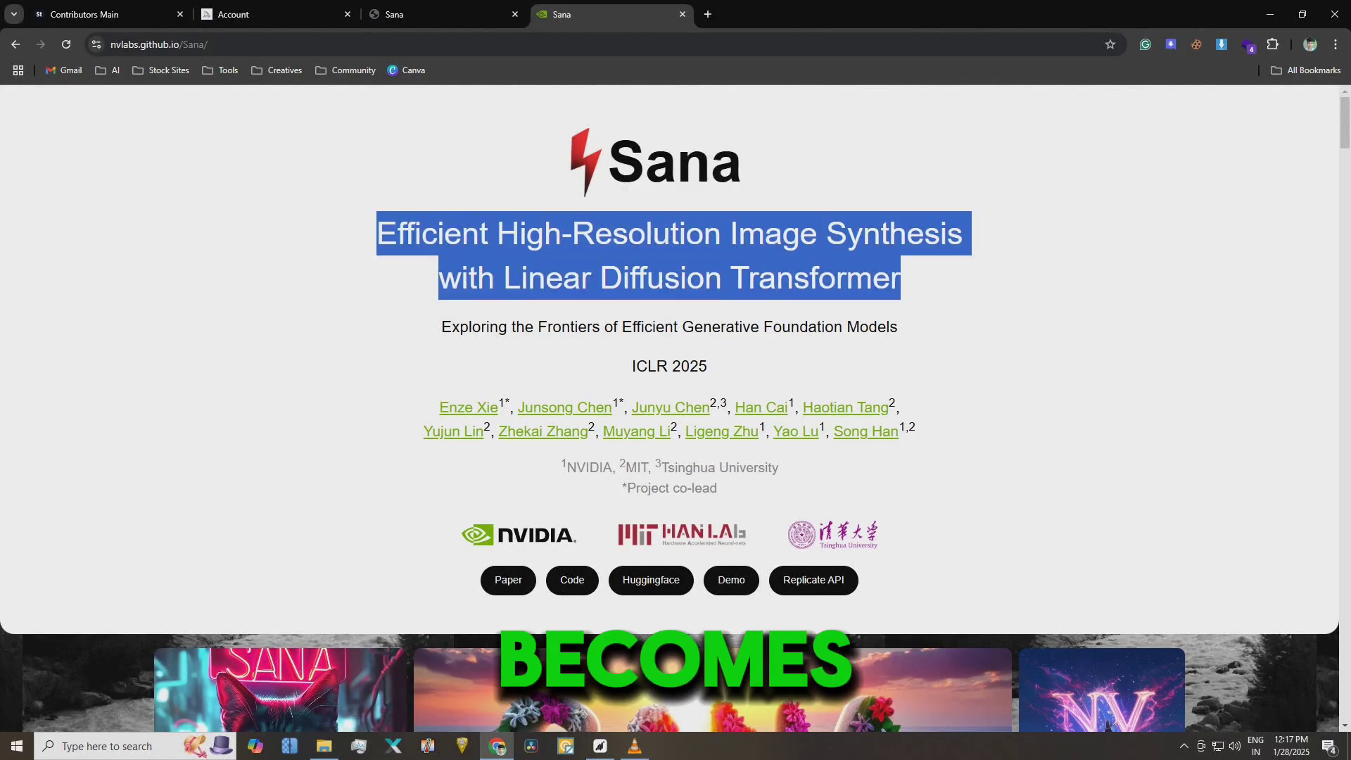
pyautogui.scroll(-1, 900, 278)
pyautogui.scroll(-1, 675, 408)
pyautogui.scroll(-4, 676, 408)
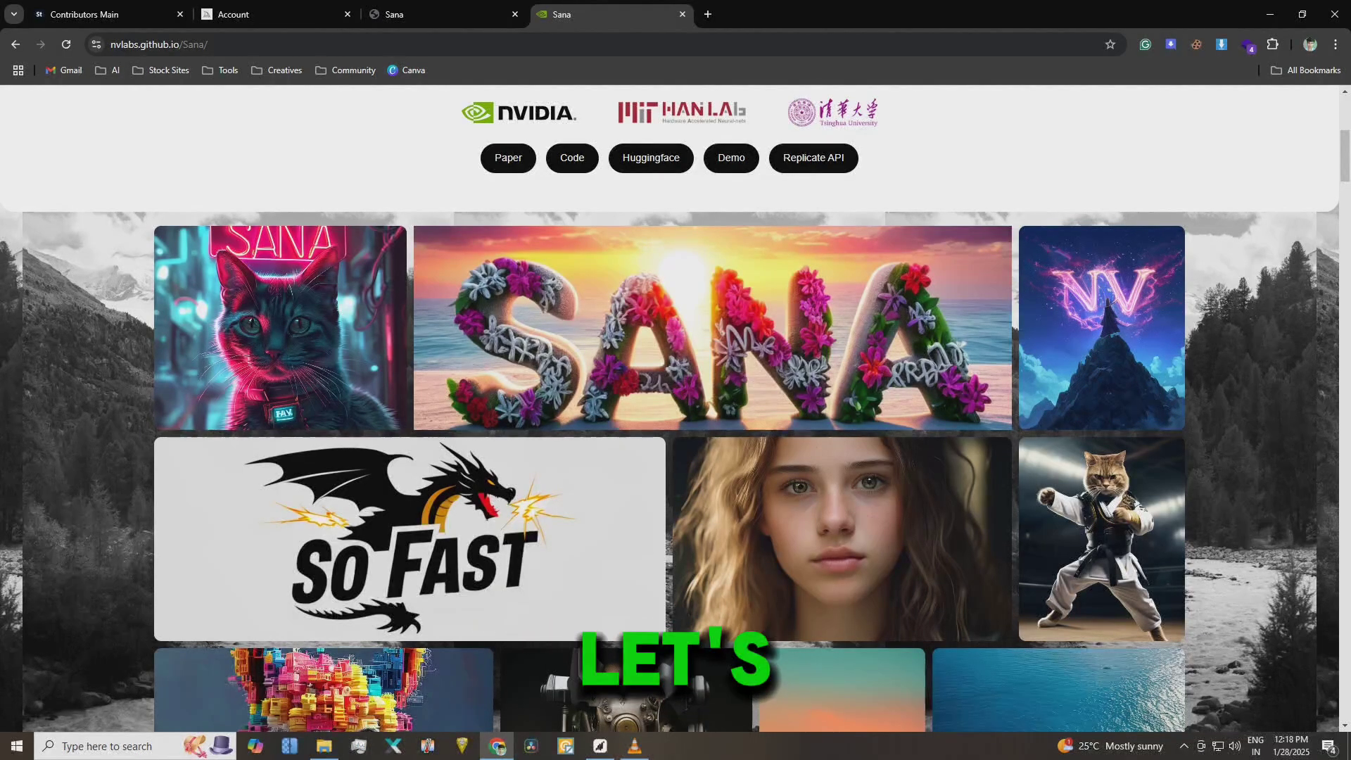
pyautogui.scroll(-3, 675, 408)
pyautogui.scroll(-4, 676, 408)
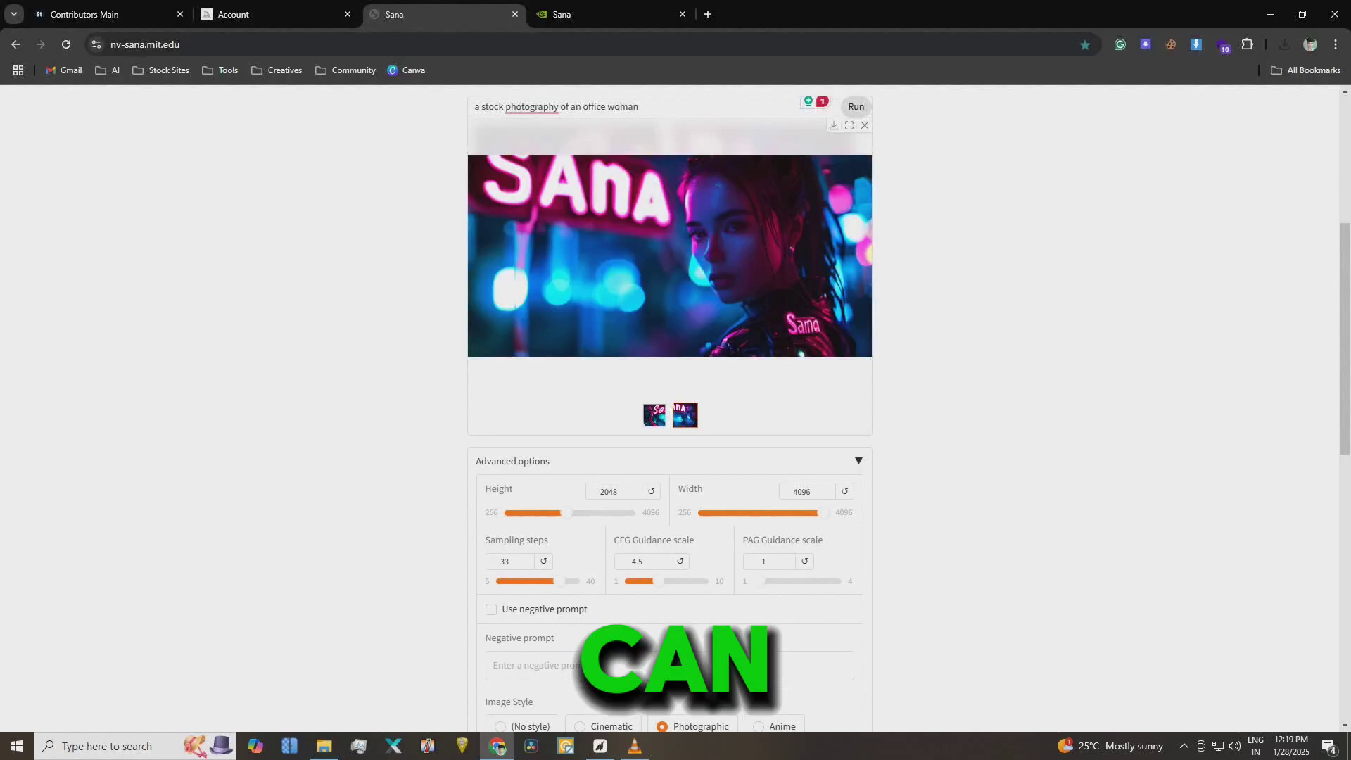
# Review the Sana demo's advanced options and visit Midjourney's Create and Explore pages
pyautogui.scroll(-1, 675, 408)
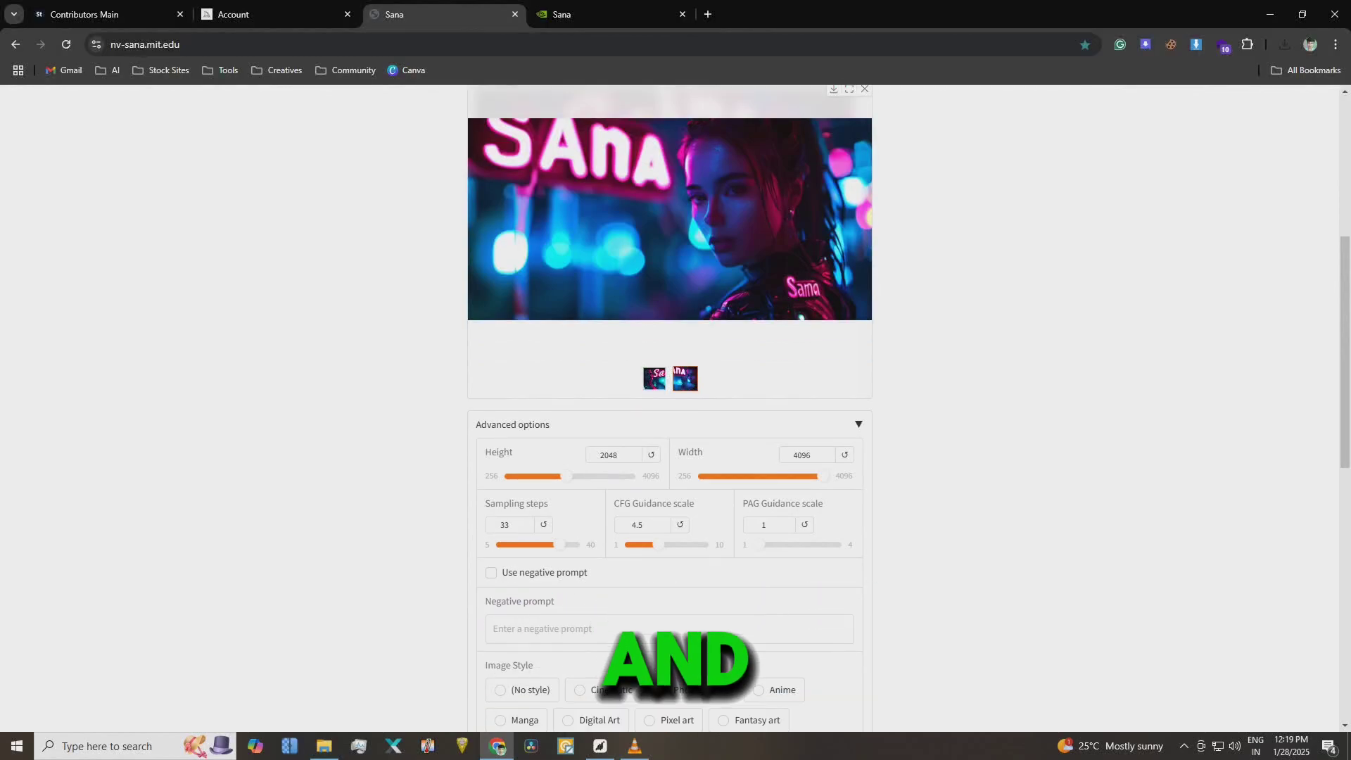
pyautogui.scroll(-1, 675, 408)
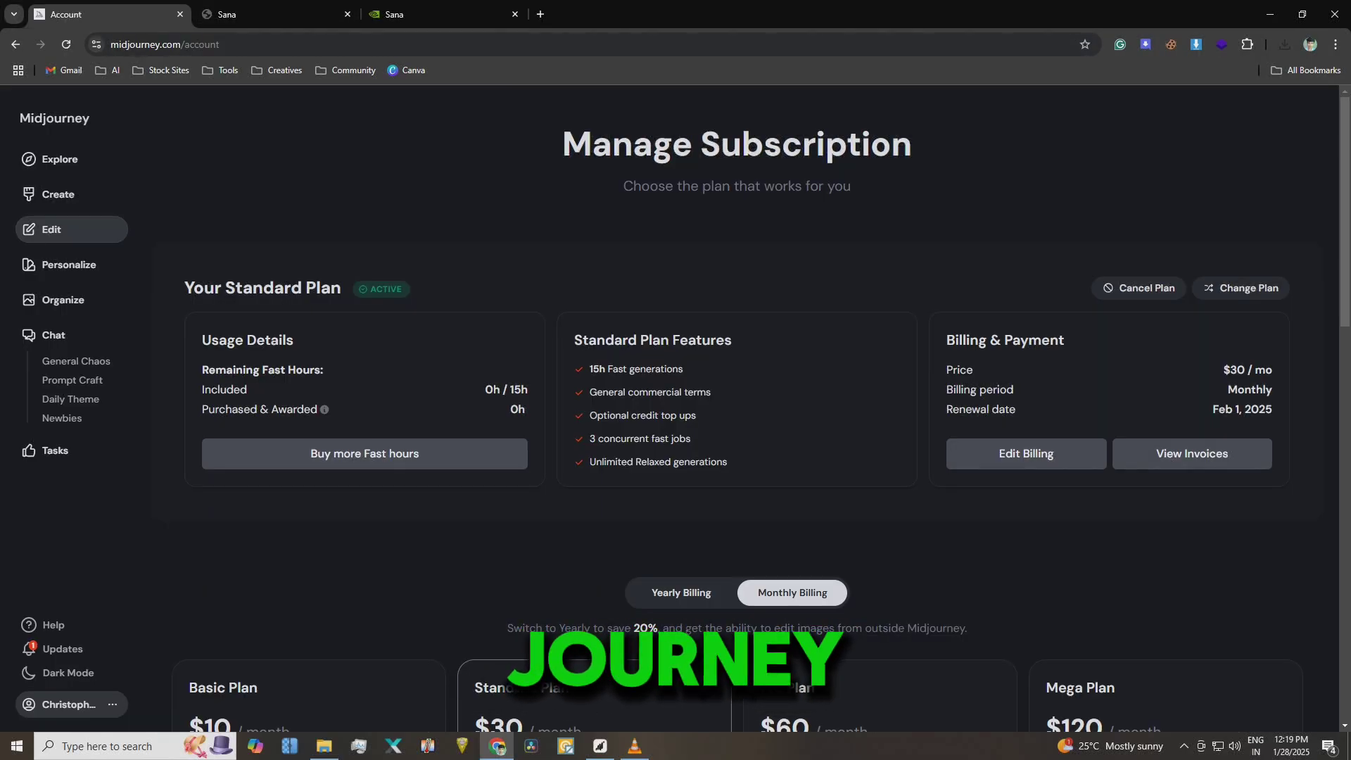
pyautogui.click(71, 159)
pyautogui.click(71, 194)
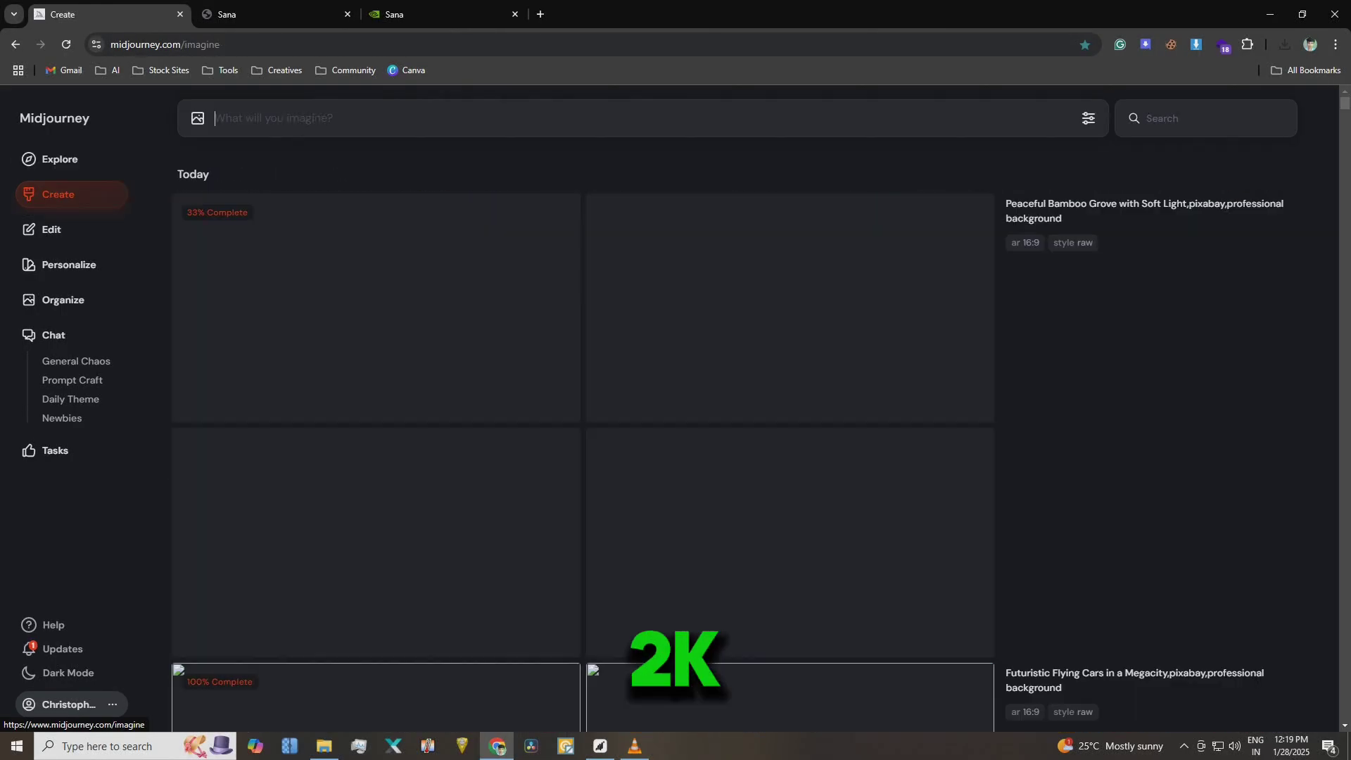
pyautogui.click(71, 159)
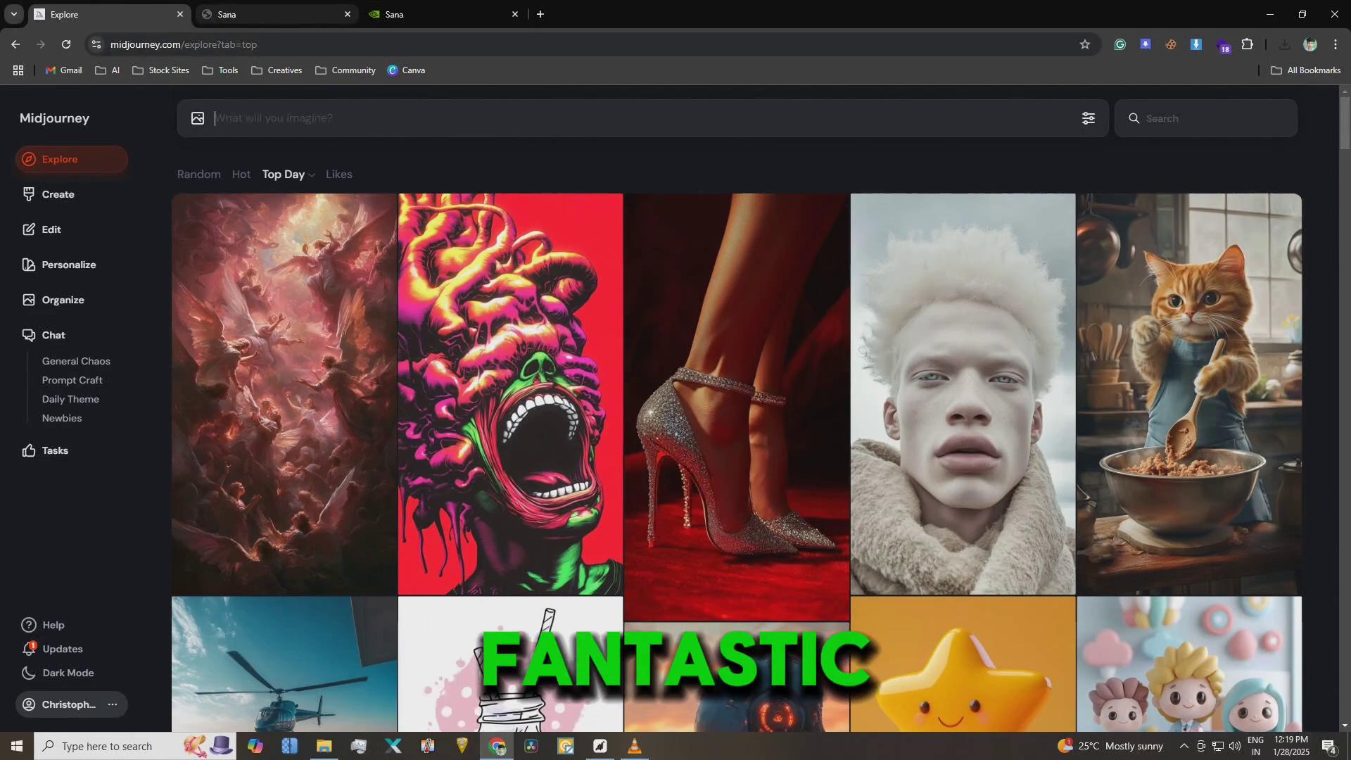
# Return to the Sana demo, check its advanced options, and view the generated office woman image at full size
pyautogui.click(277, 14)
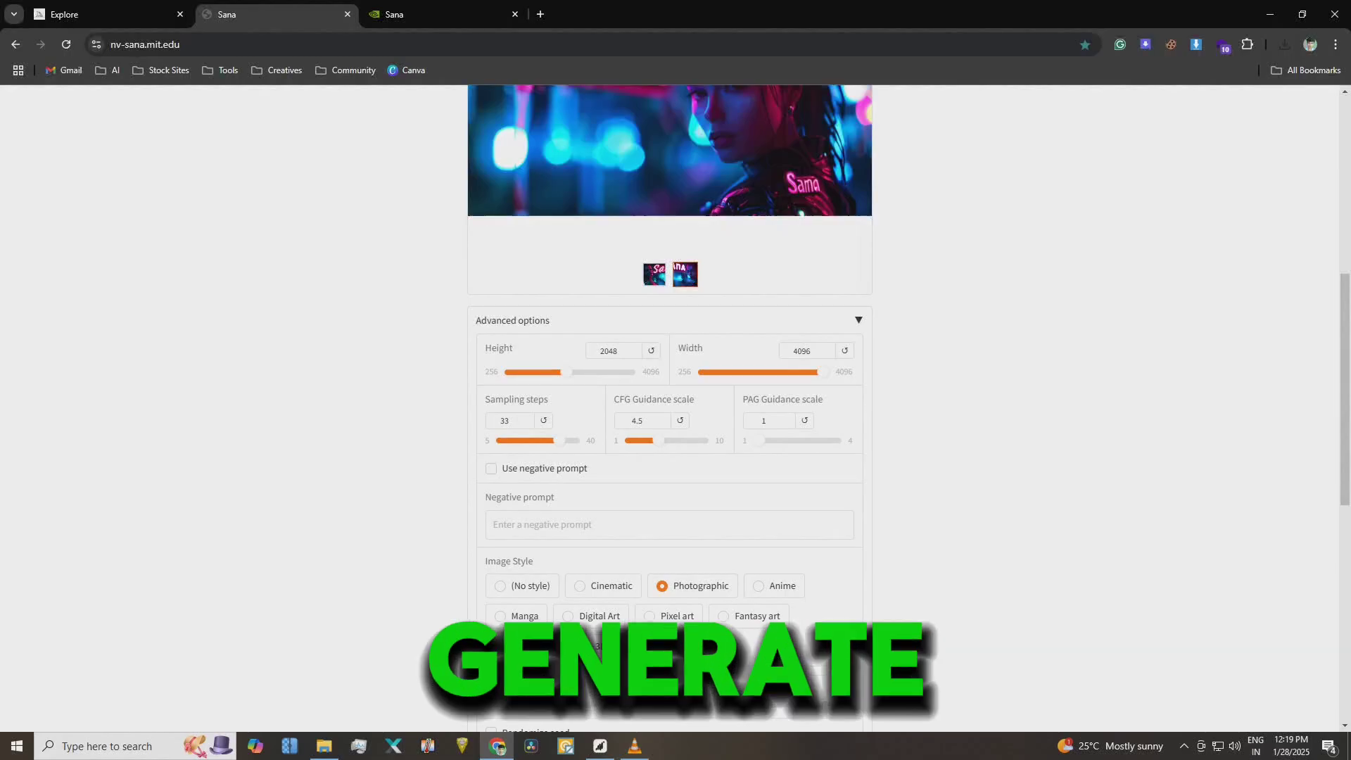
pyautogui.scroll(-3, 676, 408)
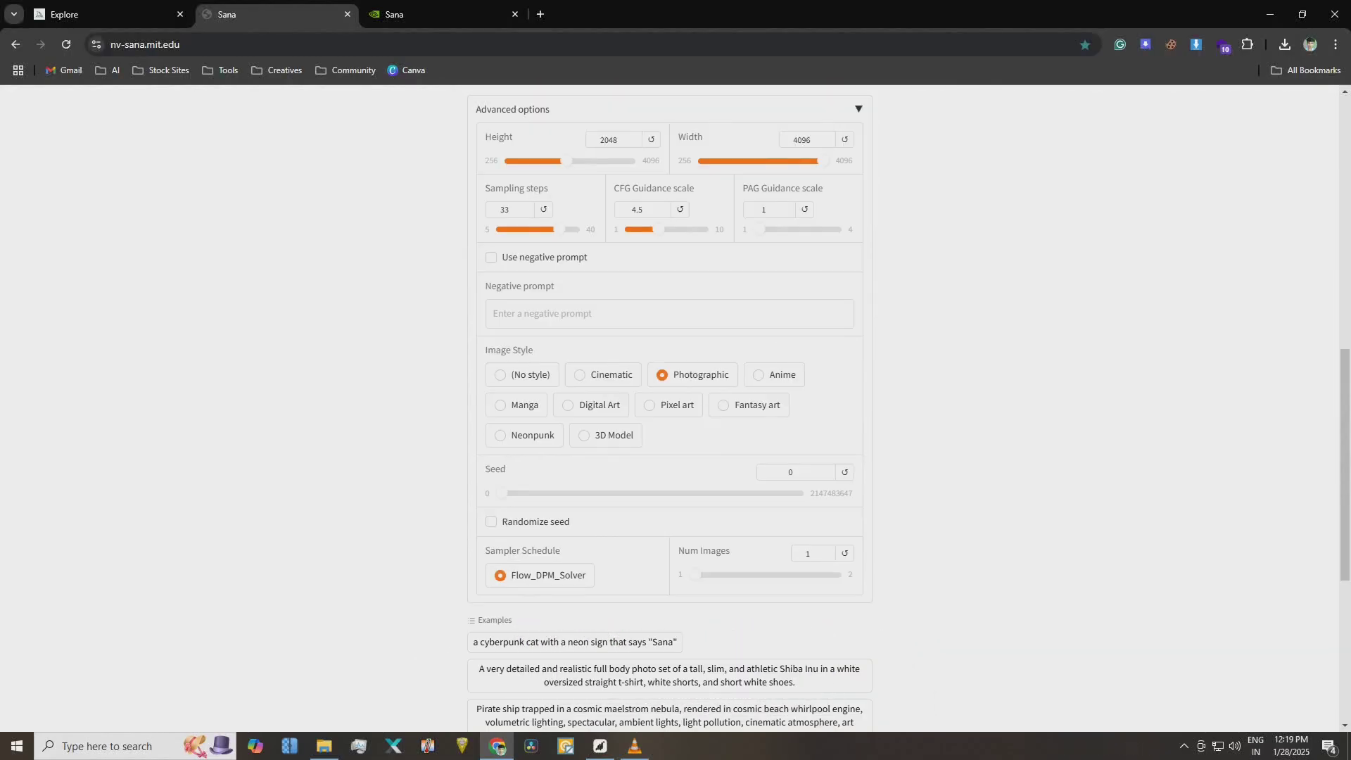
pyautogui.scroll(8, 676, 408)
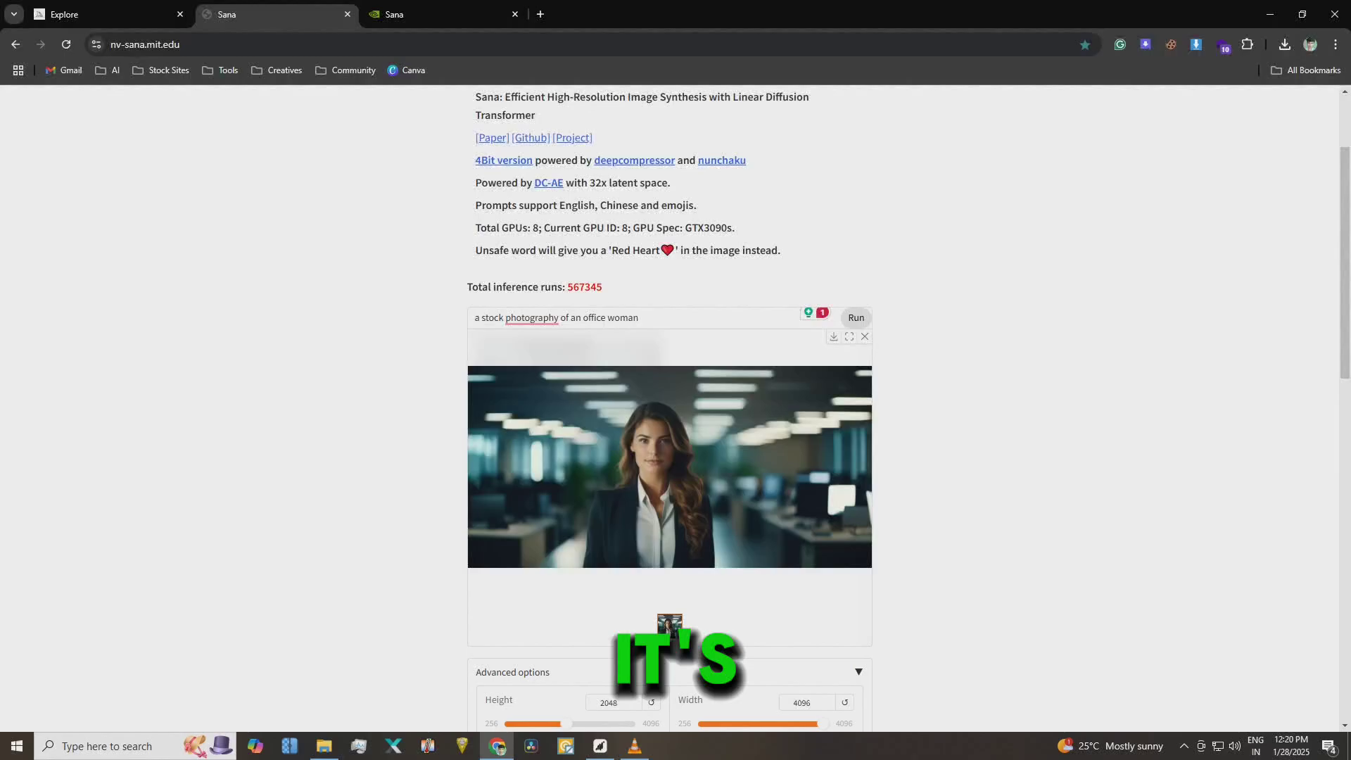
pyautogui.moveTo(527, 18); pyautogui.dragTo(529, 16)
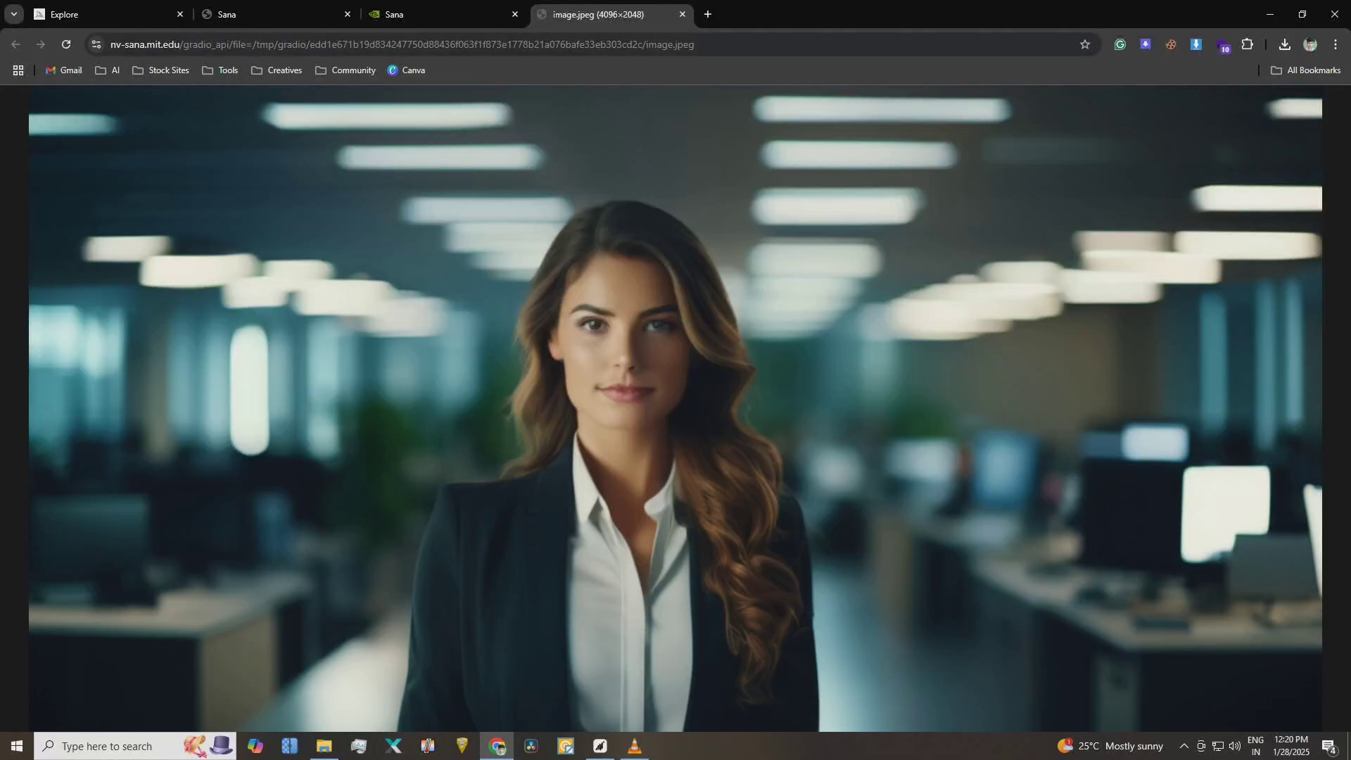
pyautogui.click(682, 14)
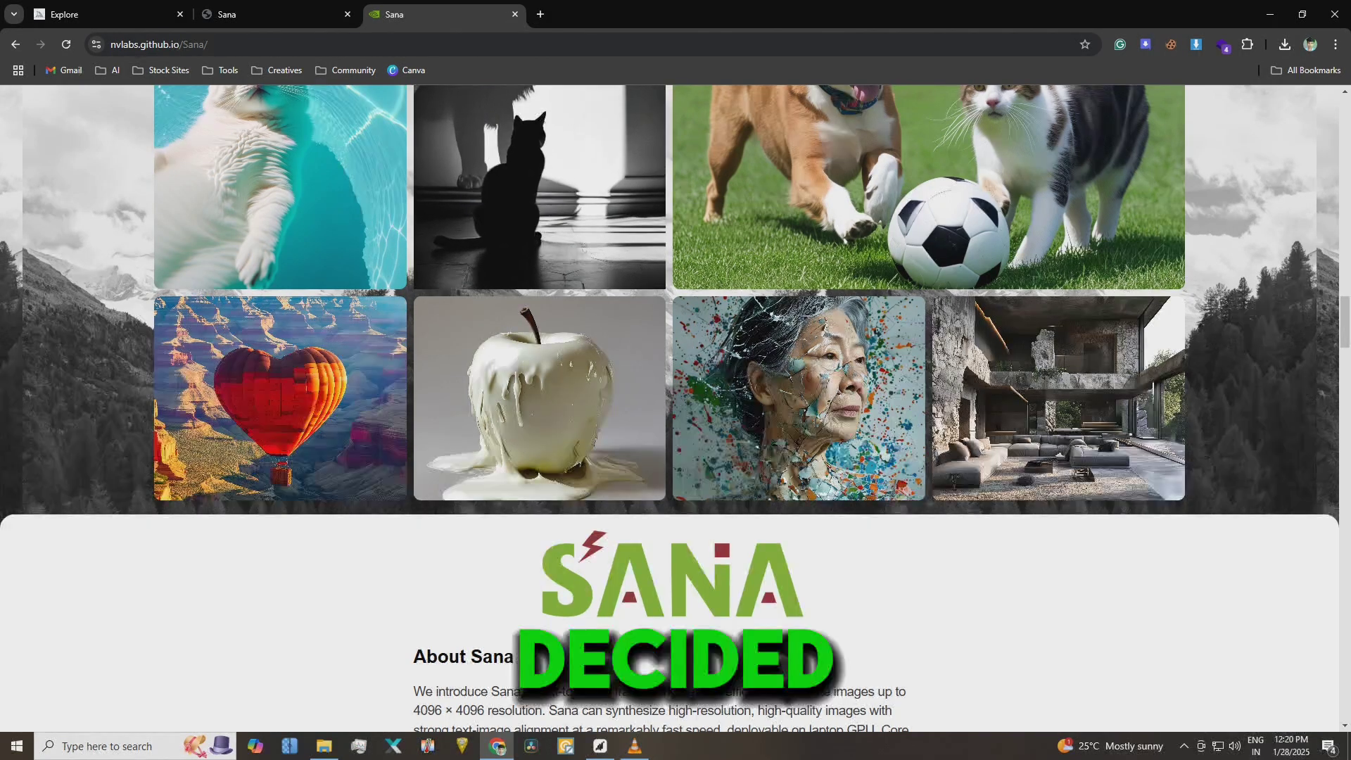
# Capture a screen snip of the lips in the enlarged image of the woman in red and close that image
pyautogui.click(275, 14)
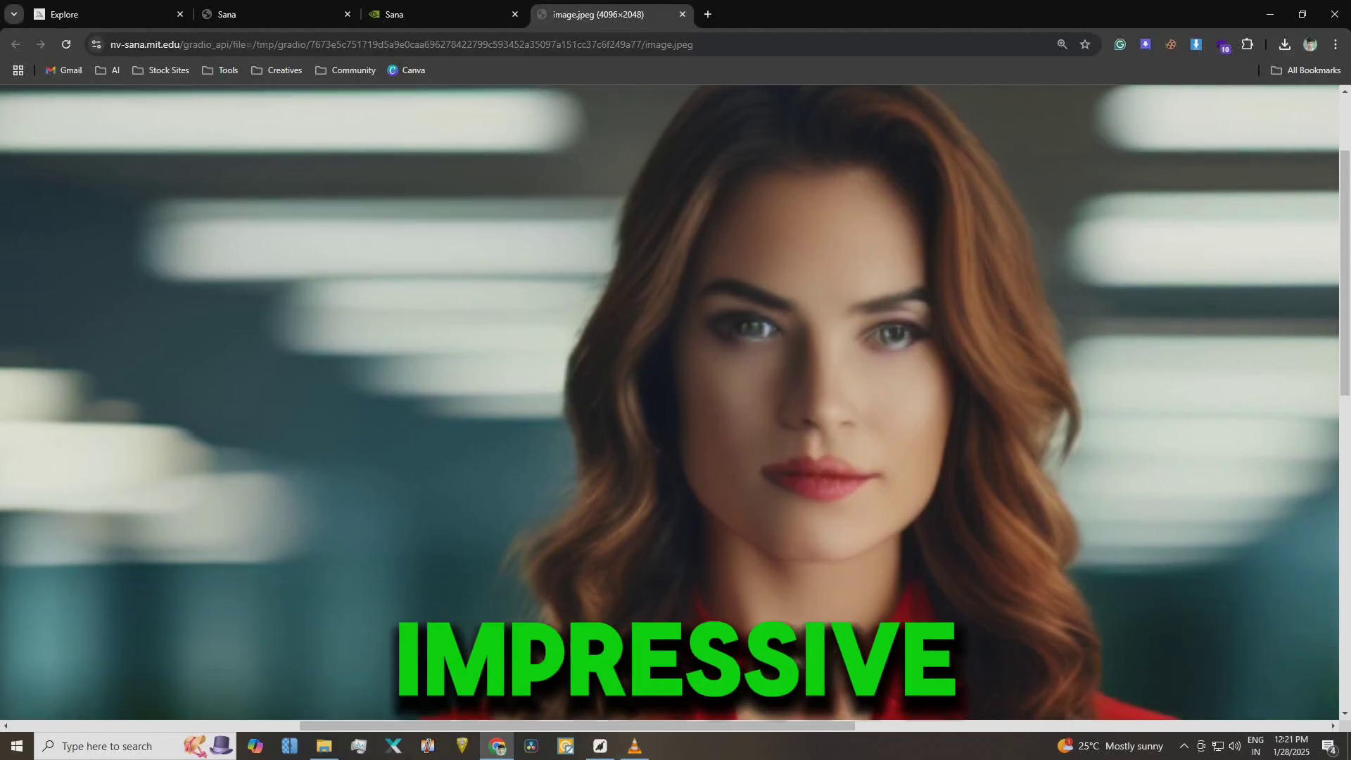
pyautogui.press('super+shift+s')
pyautogui.moveTo(722, 433); pyautogui.dragTo(911, 546)
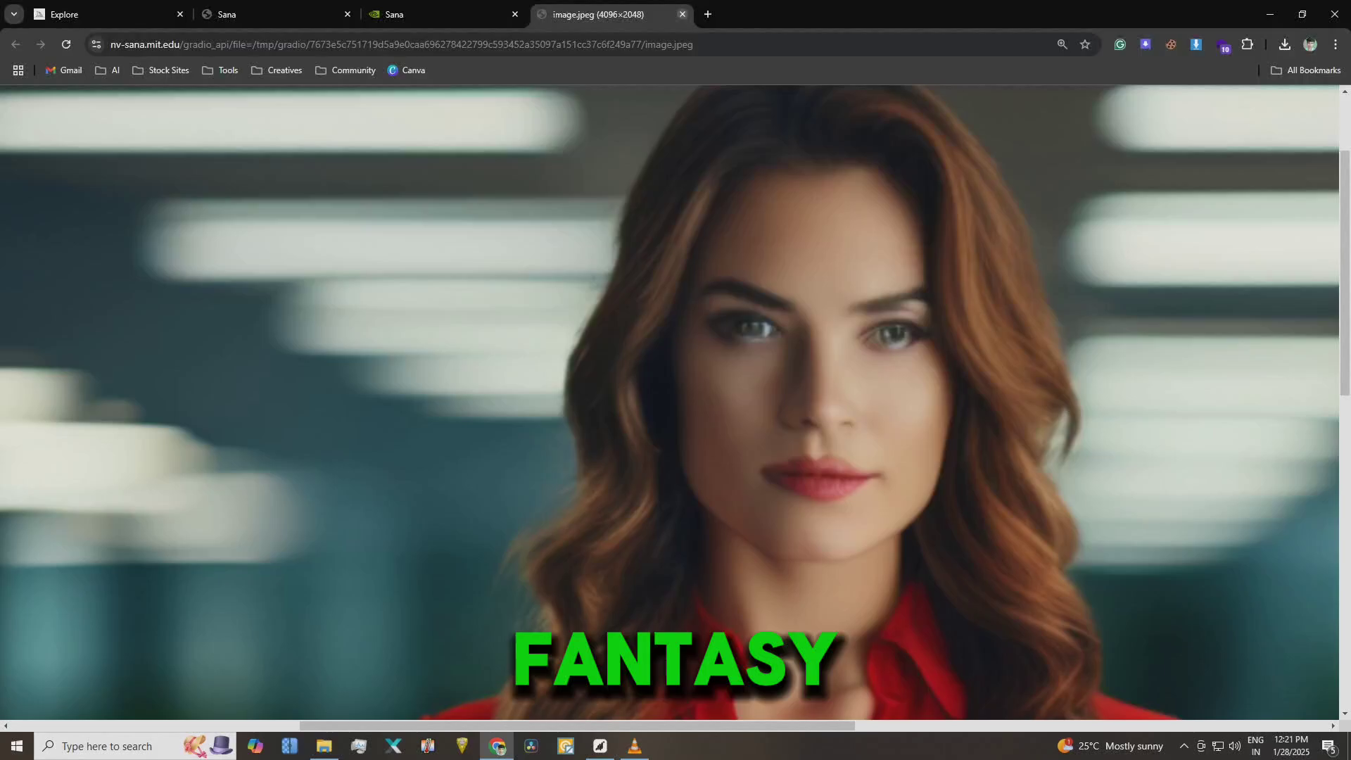
pyautogui.hotkey('ctrl', 'w')
# Check the demo's advanced options and generate an image from the prompt "3d banner background"
pyautogui.scroll(2, 668, 408)
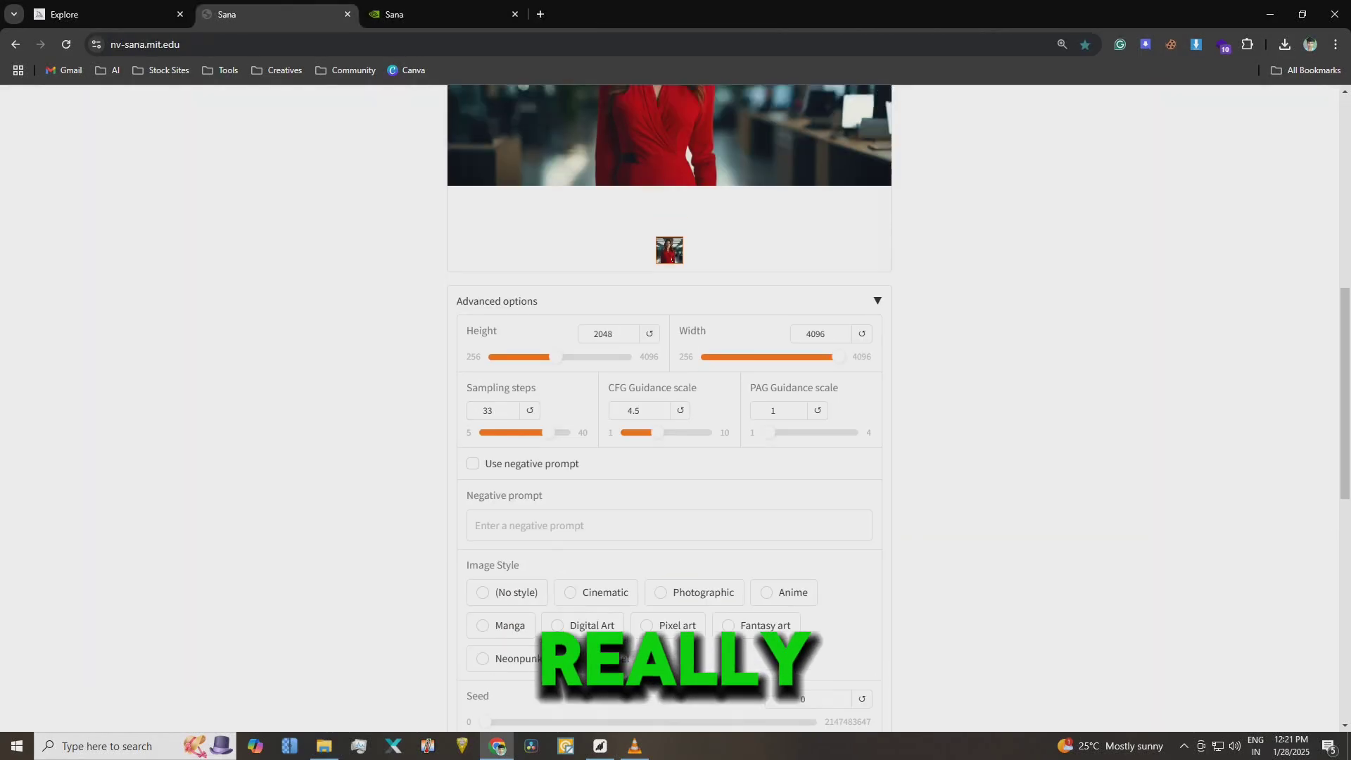
pyautogui.scroll(-5, 668, 408)
pyautogui.scroll(10, 669, 409)
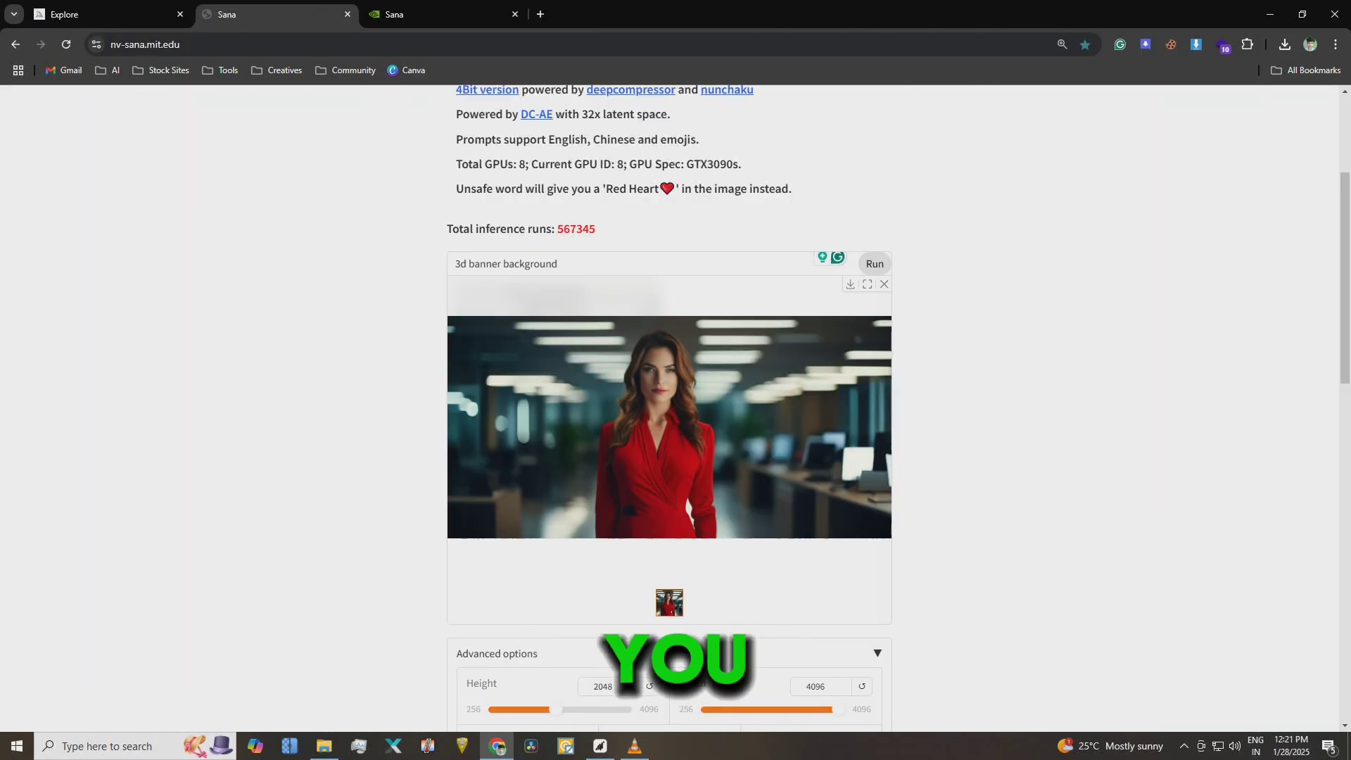
pyautogui.click(875, 263)
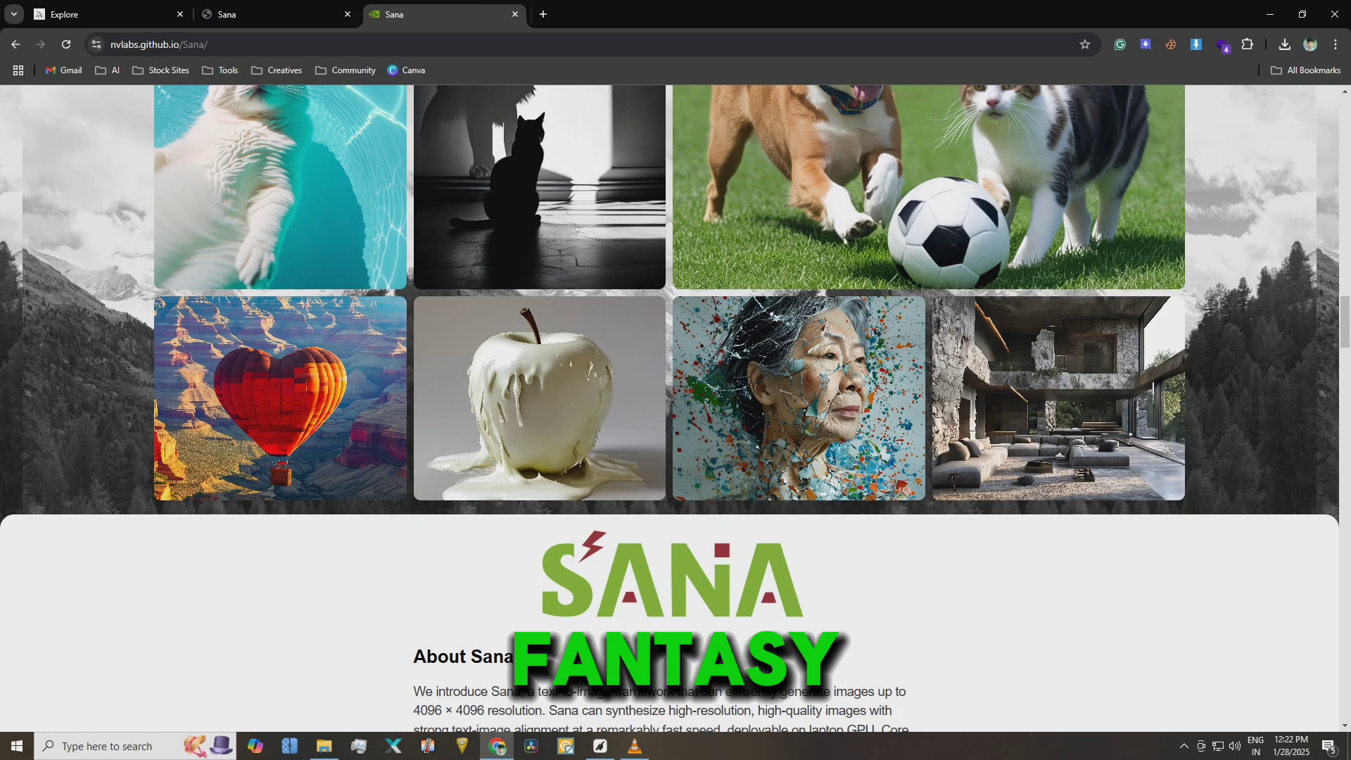
# Inspect the generated blue fantasy banner image at full size, close it, and browse the project page's gallery
pyautogui.click(275, 14)
pyautogui.scroll(-3, 668, 394)
pyautogui.scroll(-3, 668, 408)
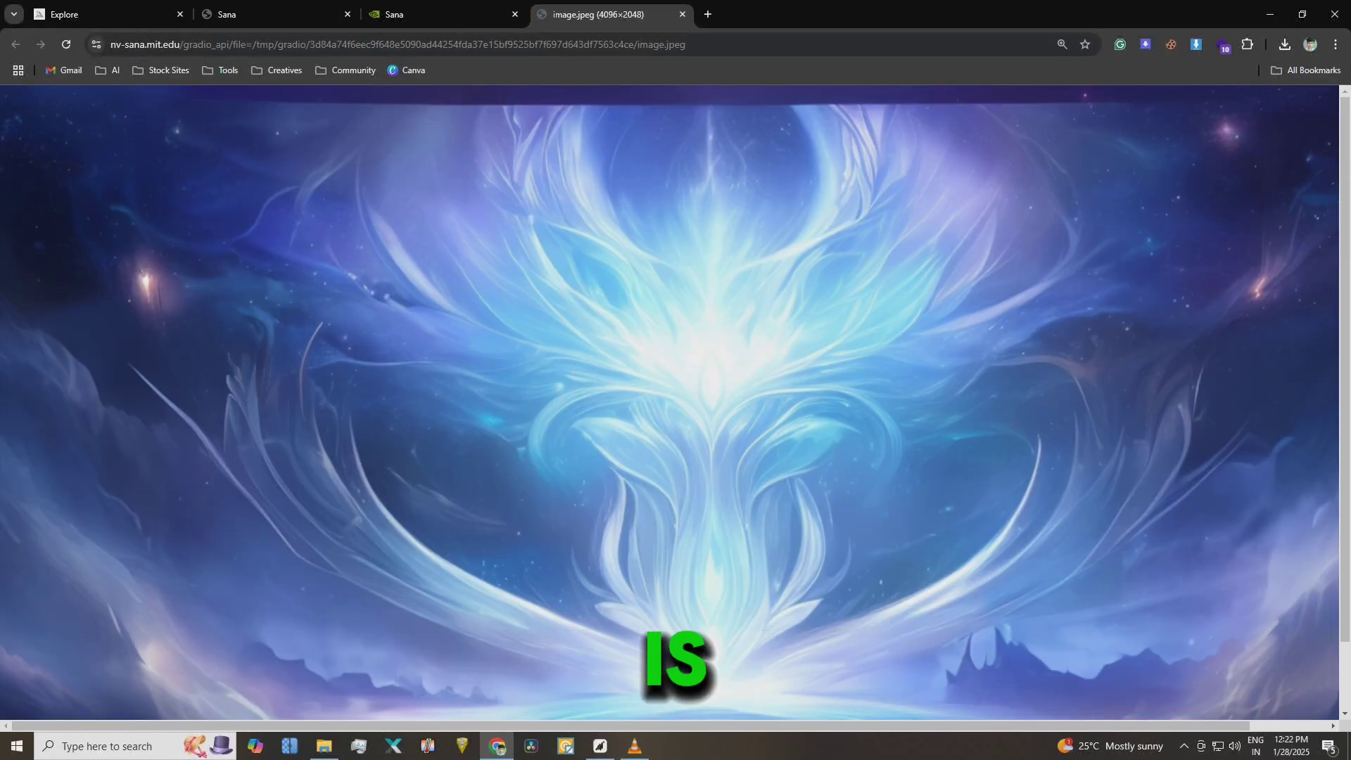
pyautogui.click(682, 14)
pyautogui.scroll(6, 670, 408)
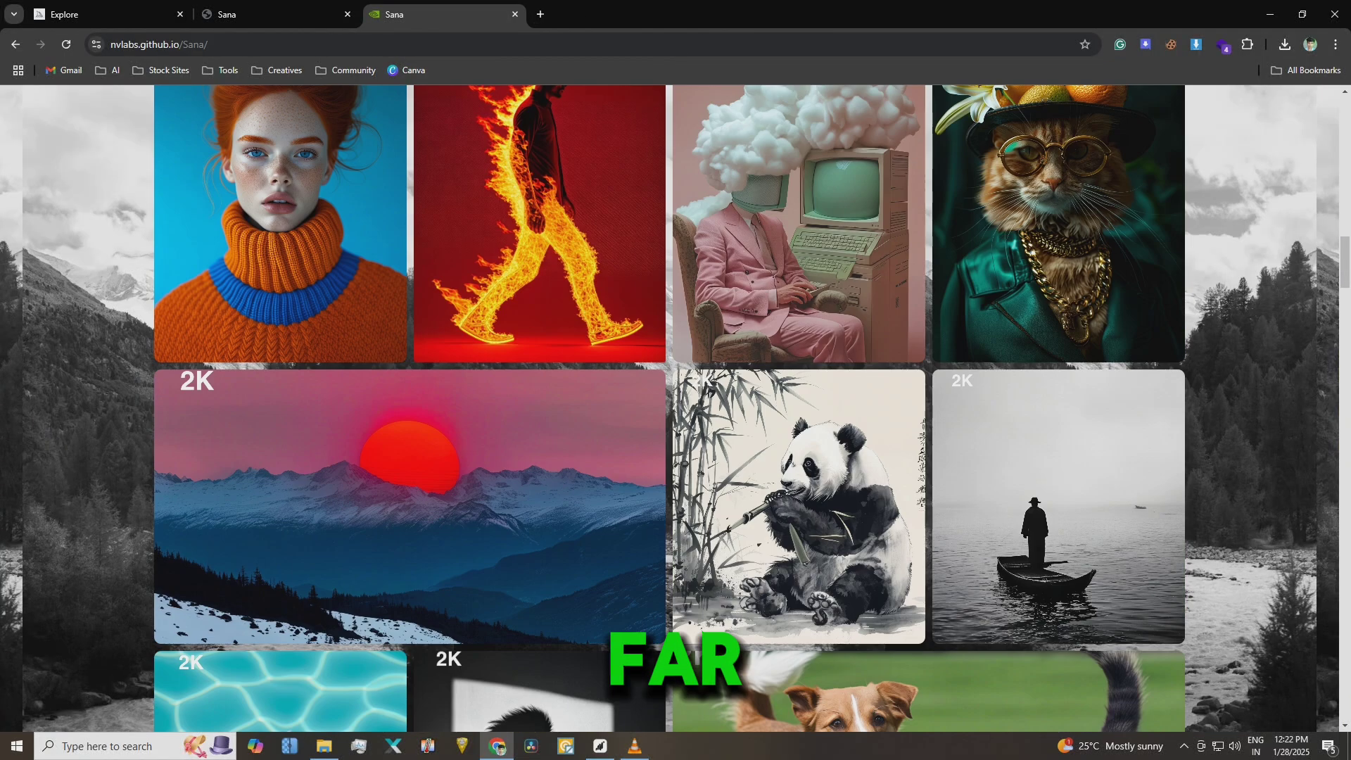
# Replace the prompt in the Sana demo with "fantasy queen"
pyautogui.click(271, 14)
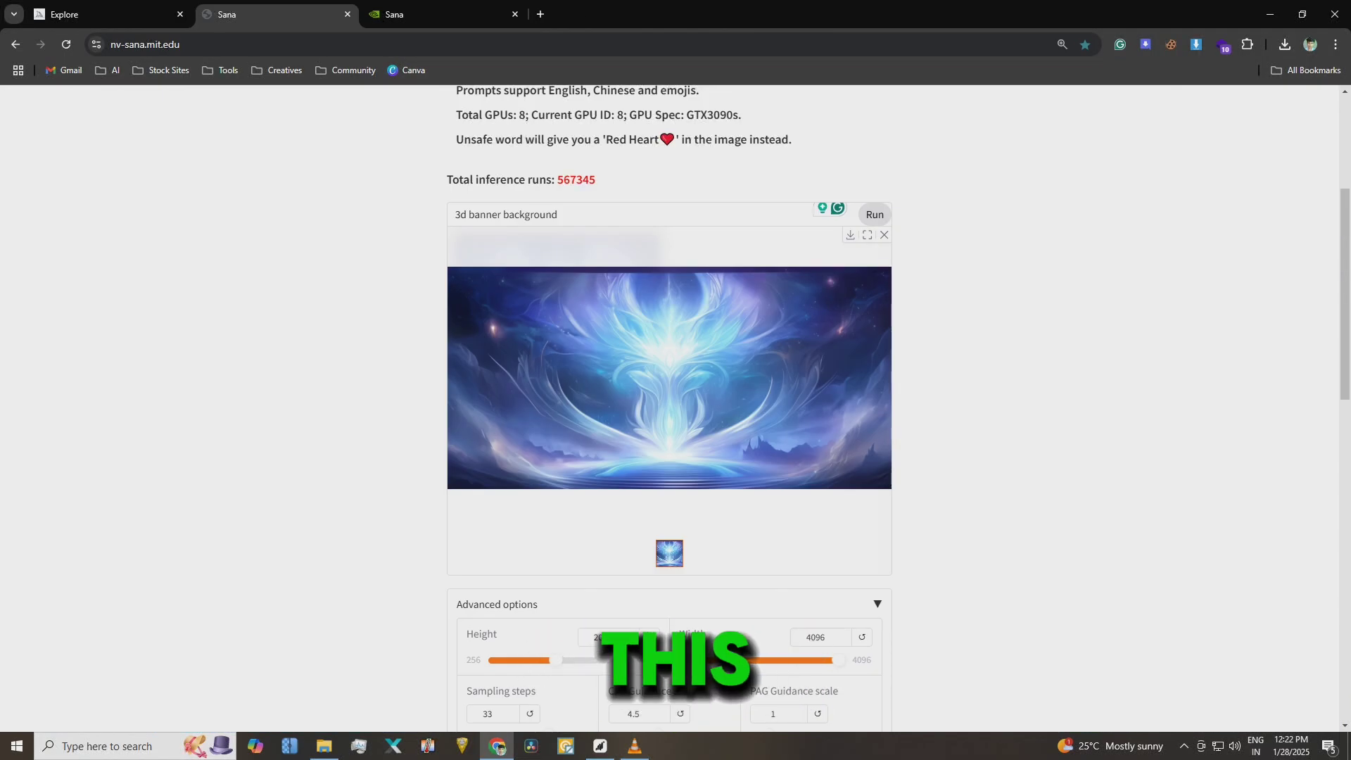
pyautogui.hotkey('ctrl', 'a')
pyautogui.write('fa')
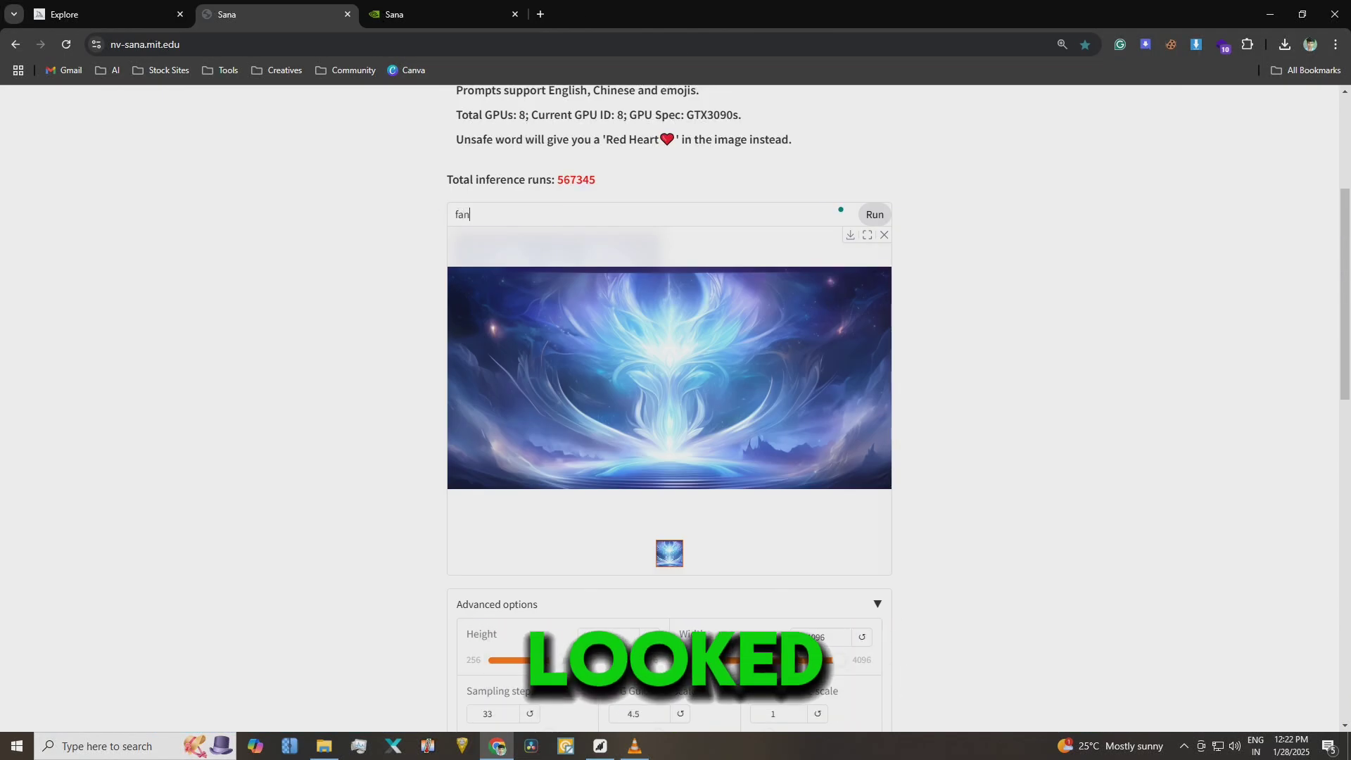
pyautogui.write('ntasy qu')
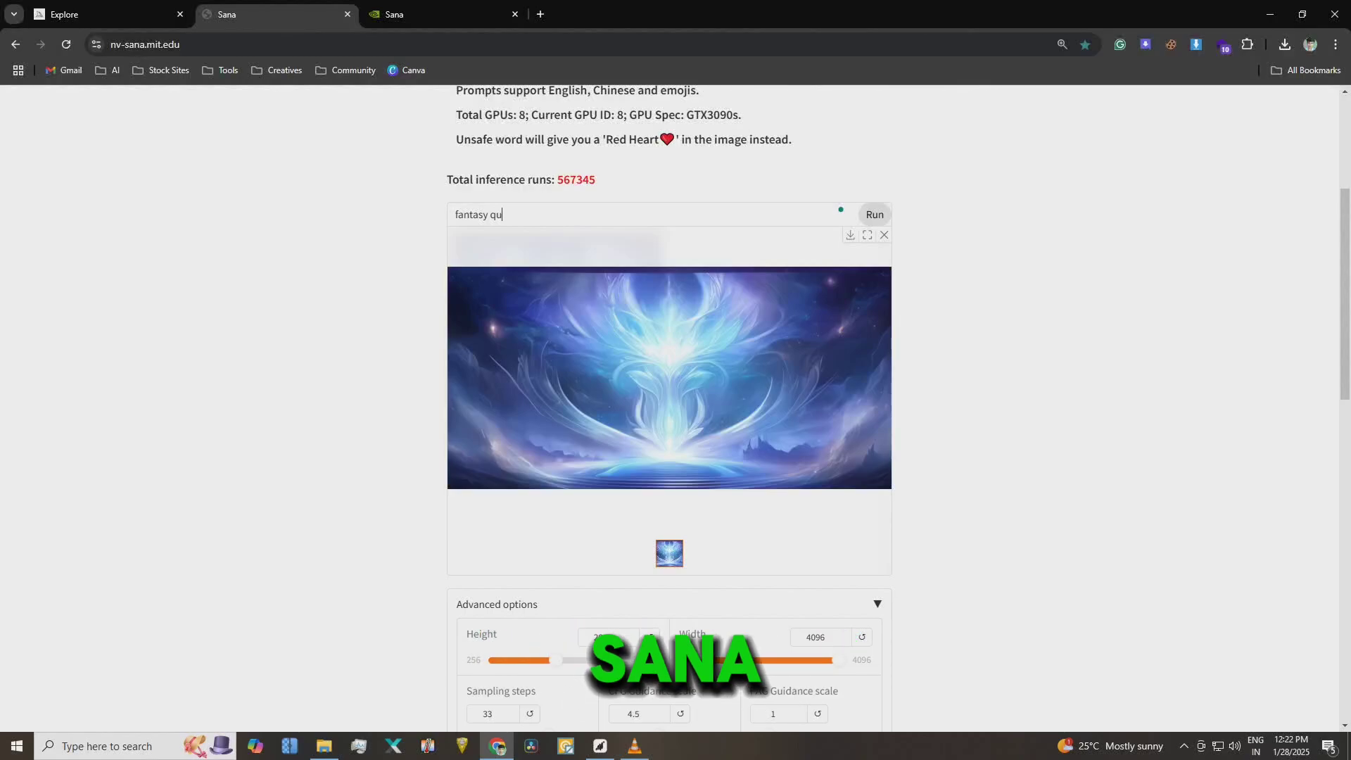
pyautogui.write('een')
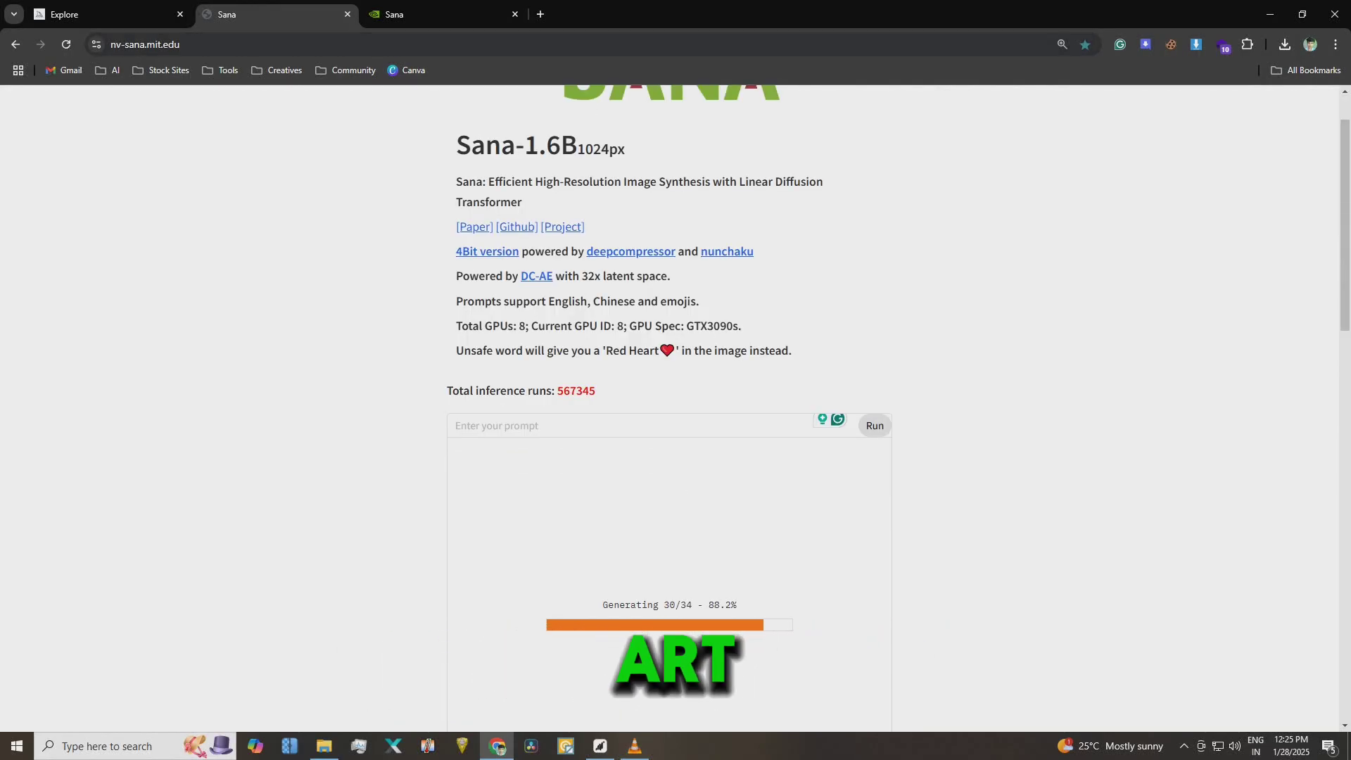
# Compare the two generated winged-figure images and download the first one
pyautogui.click(160, 45)
pyautogui.scroll(1, 669, 408)
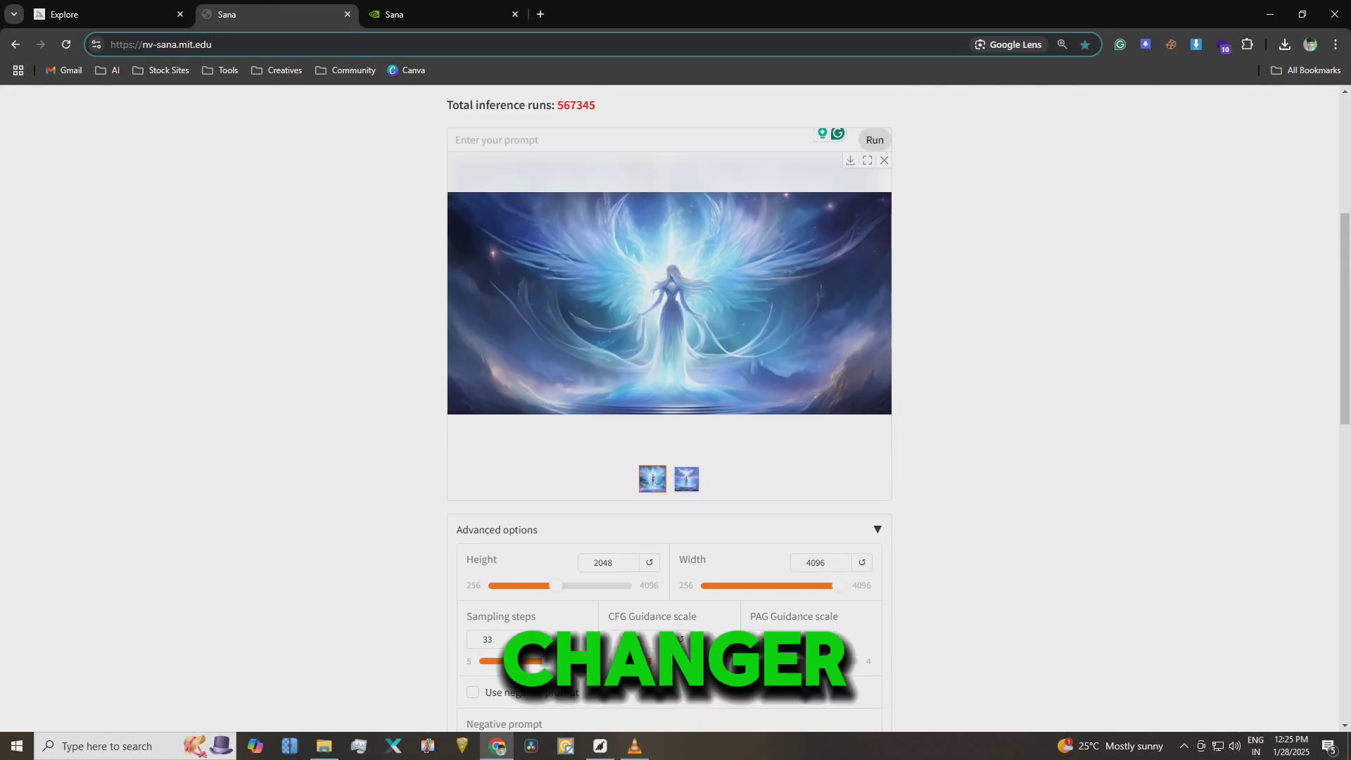
pyautogui.click(686, 479)
pyautogui.click(653, 478)
pyautogui.click(686, 479)
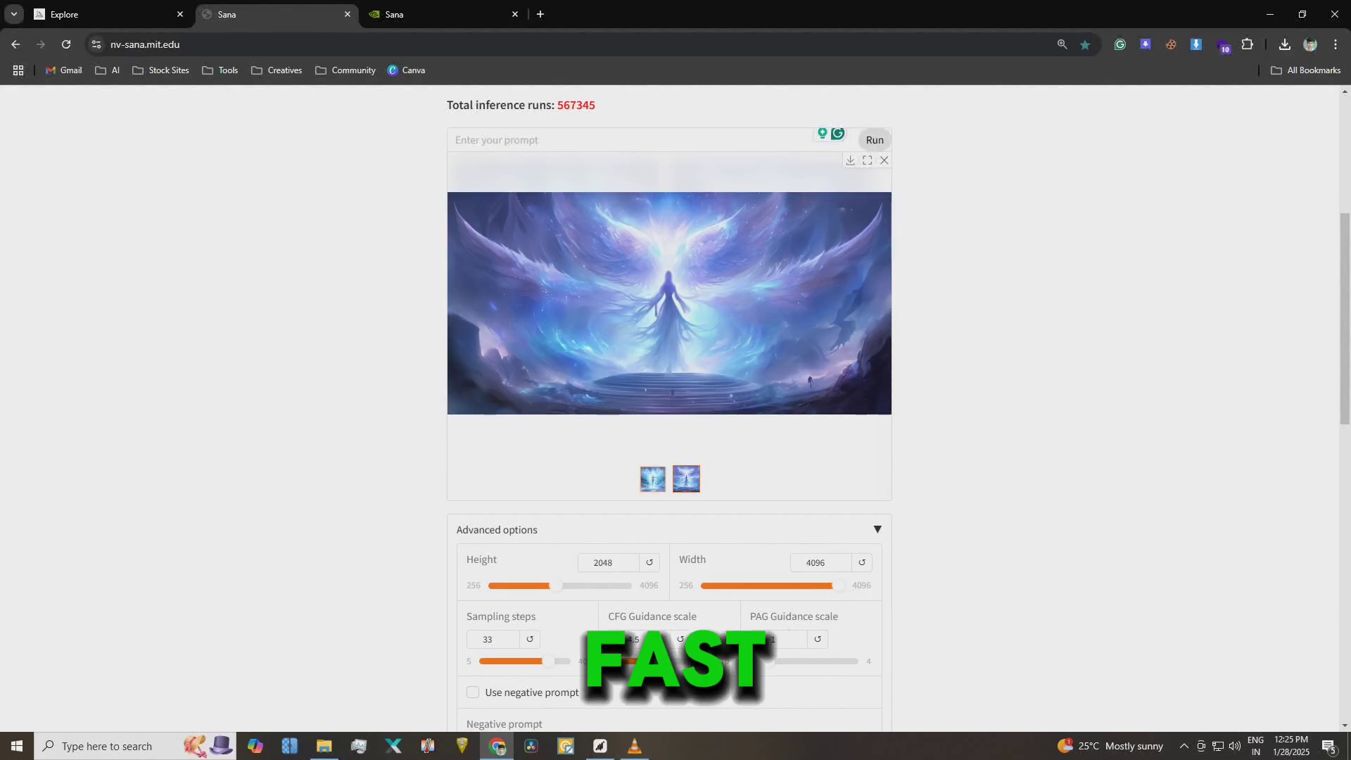
pyautogui.click(653, 478)
pyautogui.click(849, 160)
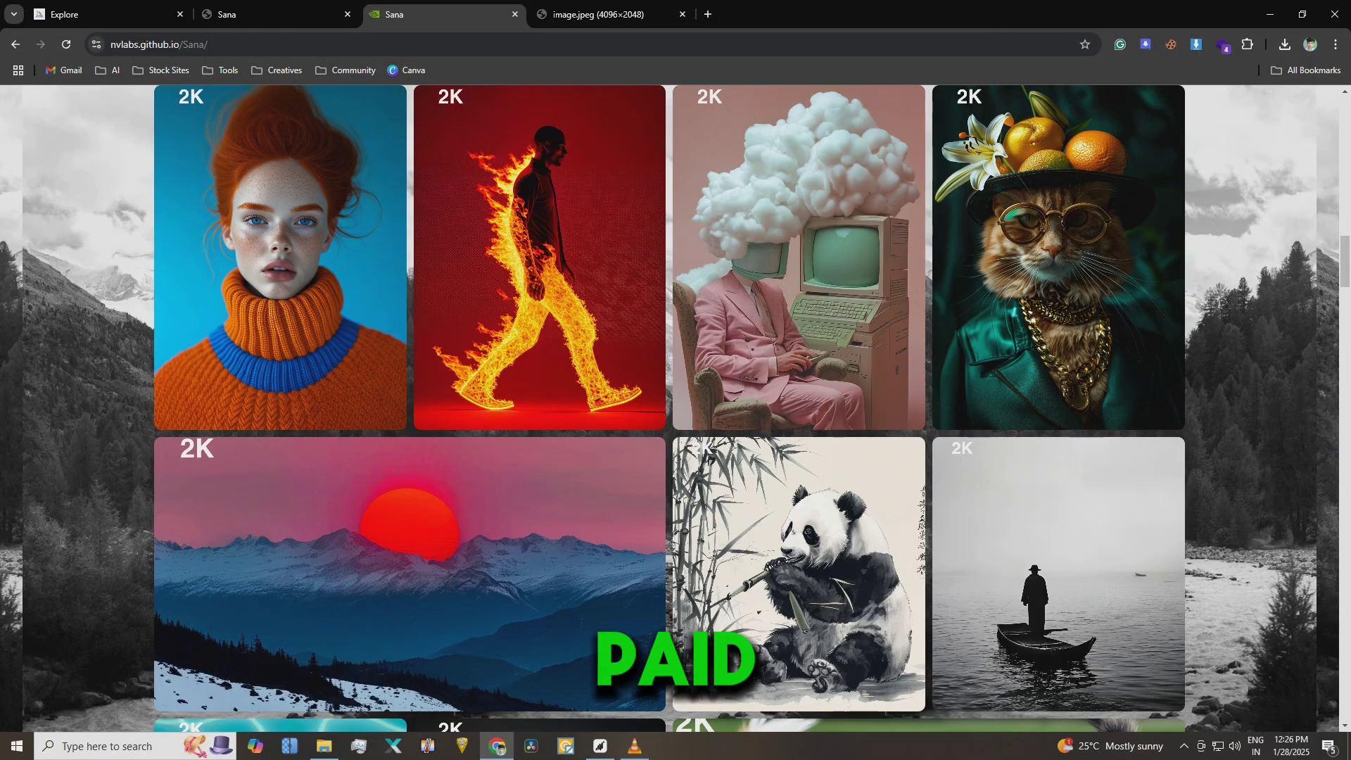
# Browse the 2K samples in the project page's gallery and view the red sun over snowy mountains enlarged
pyautogui.scroll(-6, 675, 408)
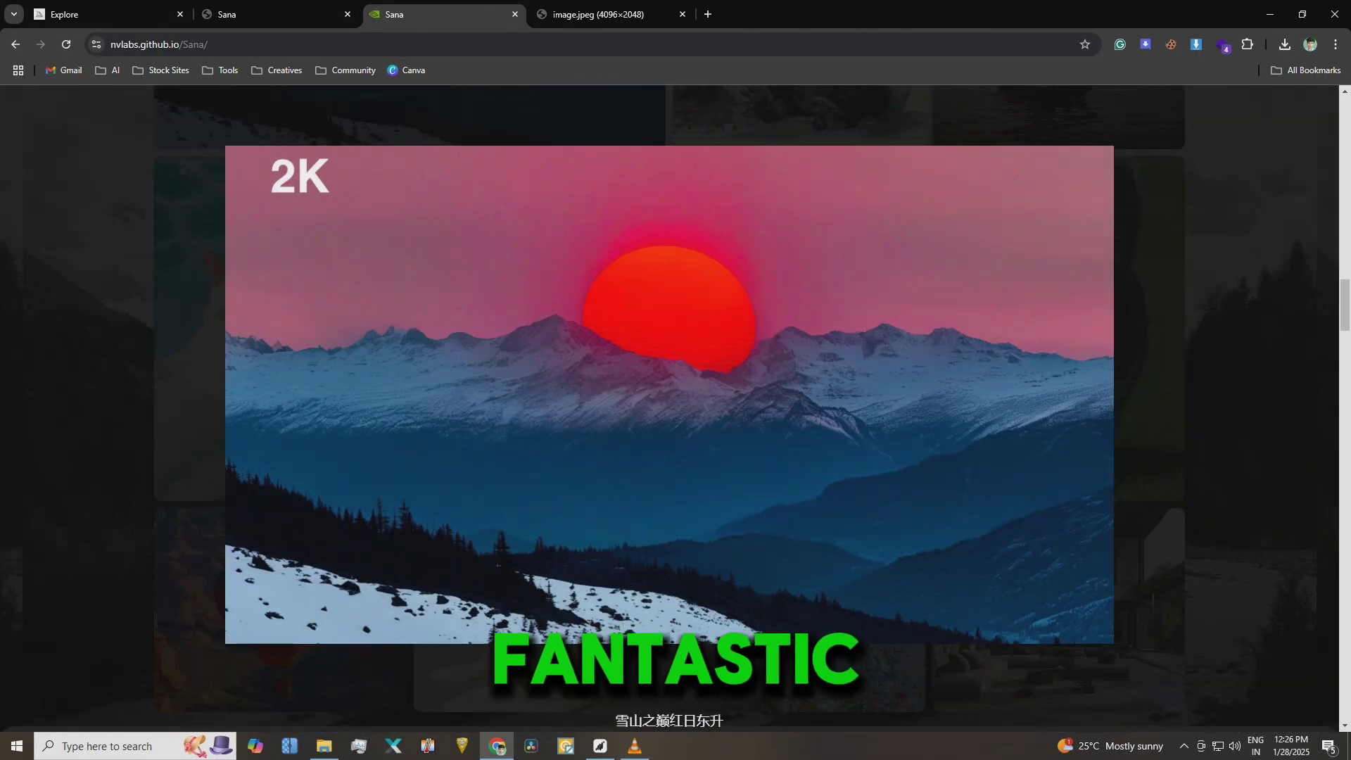